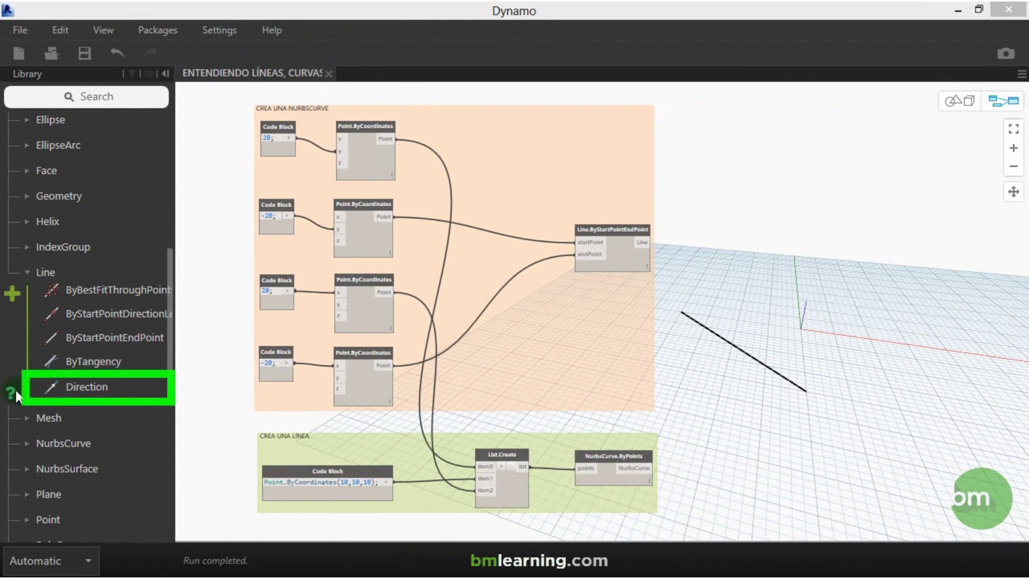
- Add a Line.Direction node fed by the line, returning vector (-20, 20, 0)
left_click(79, 389)
mouse_move(644, 346)
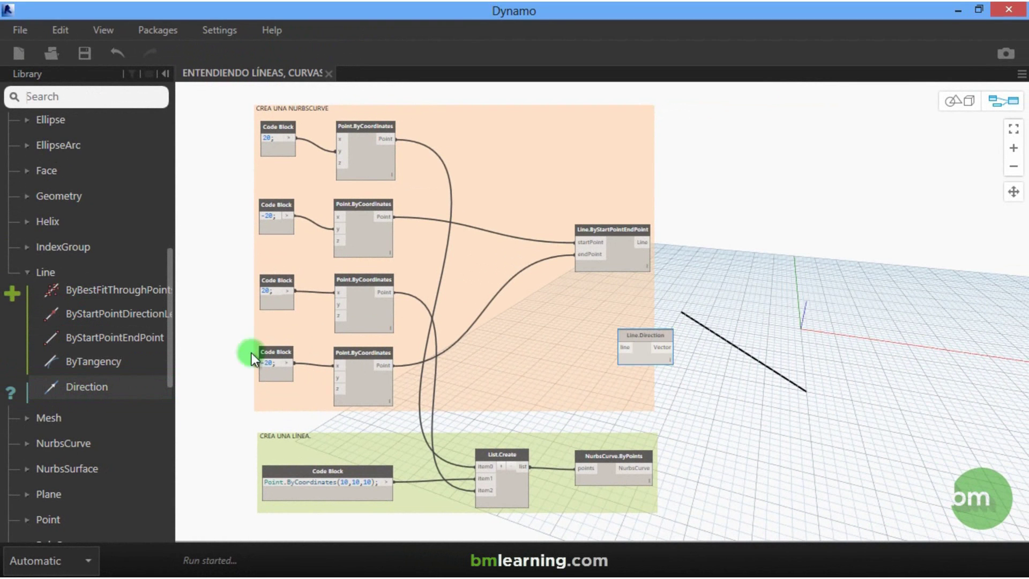
left_click_drag(653, 337, 710, 257)
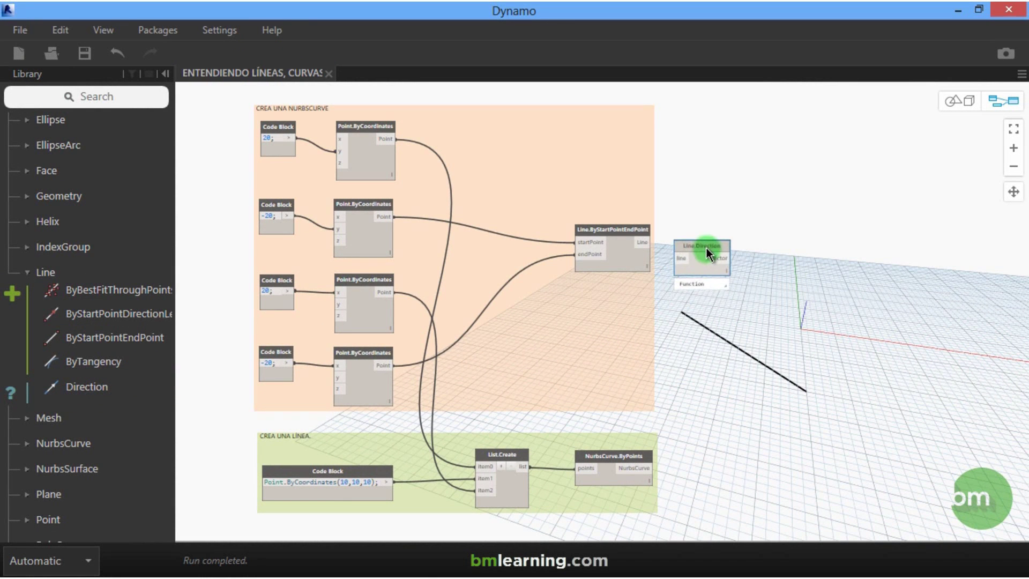
scroll(709, 256, "up", 2)
scroll(710, 256, "up", 1)
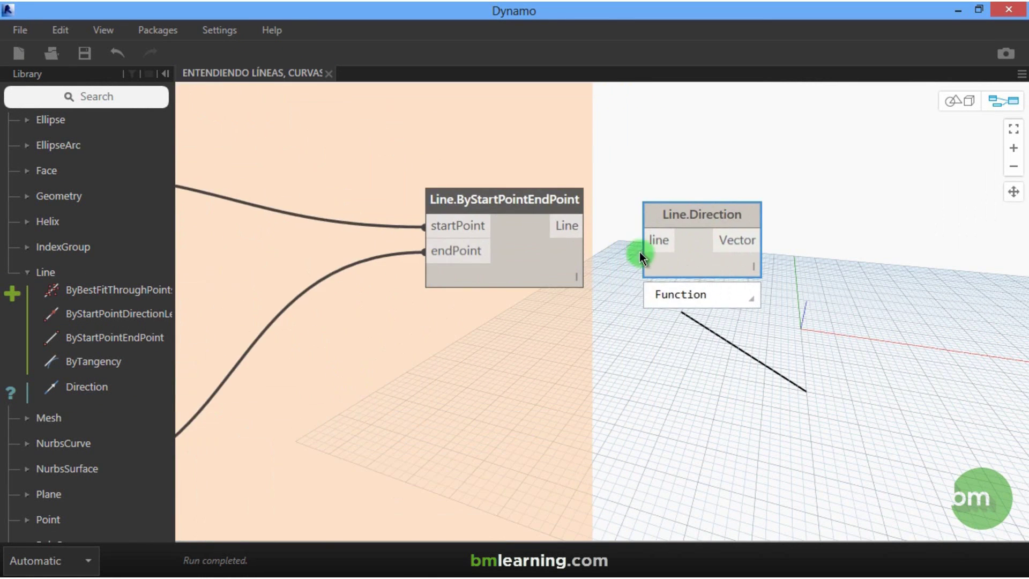
left_click_drag(578, 228, 661, 242)
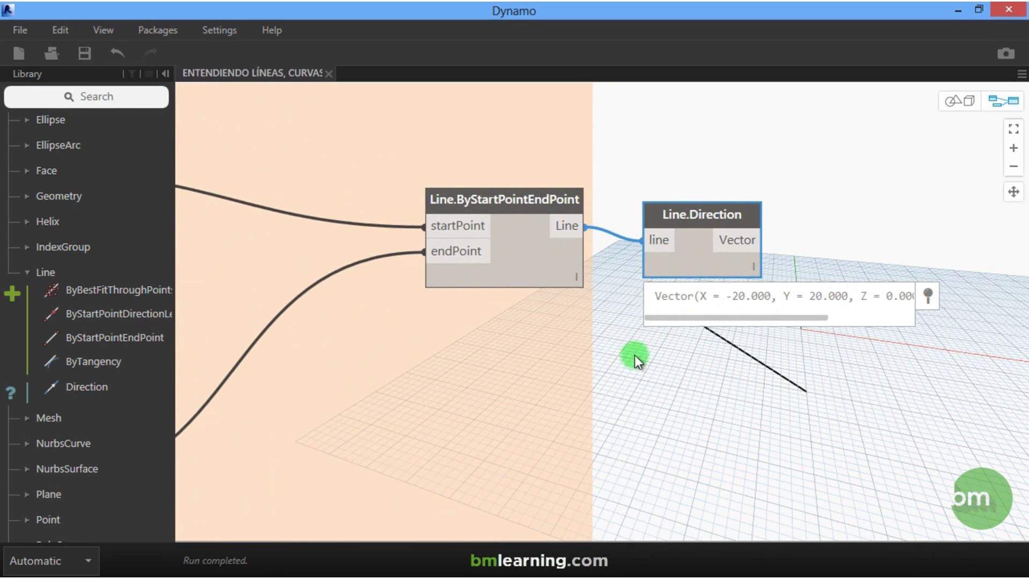
- Place Curve.Length beside Line.Direction and wire its Vector output into the curve input
left_click(26, 269)
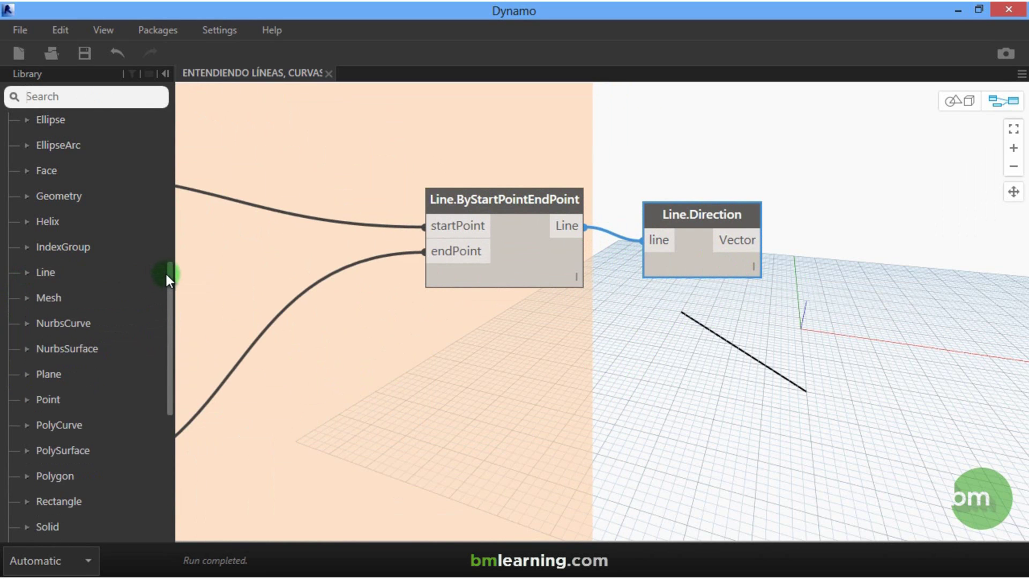
left_click_drag(168, 274, 174, 211)
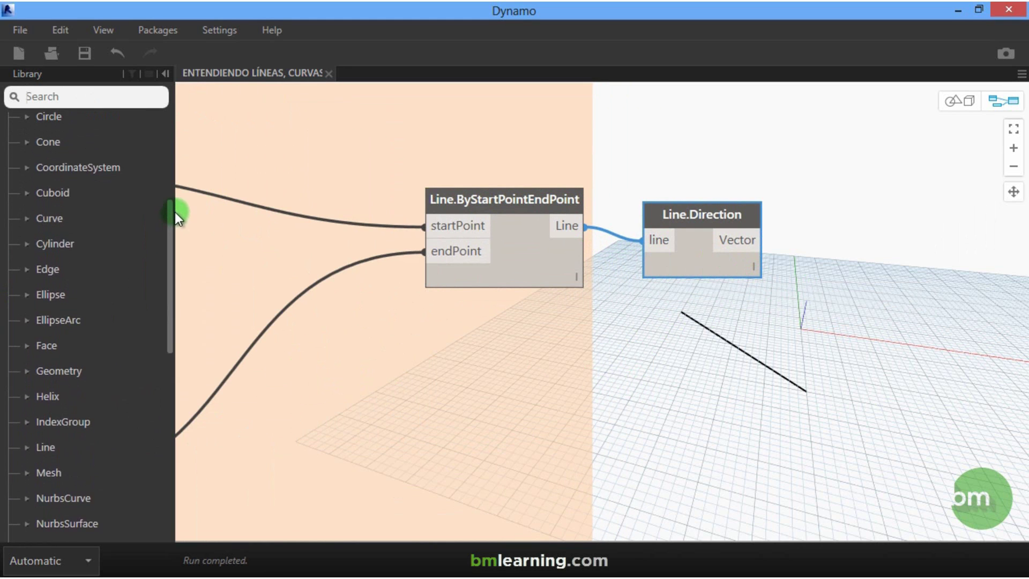
left_click(27, 219)
left_click_drag(170, 210, 173, 392)
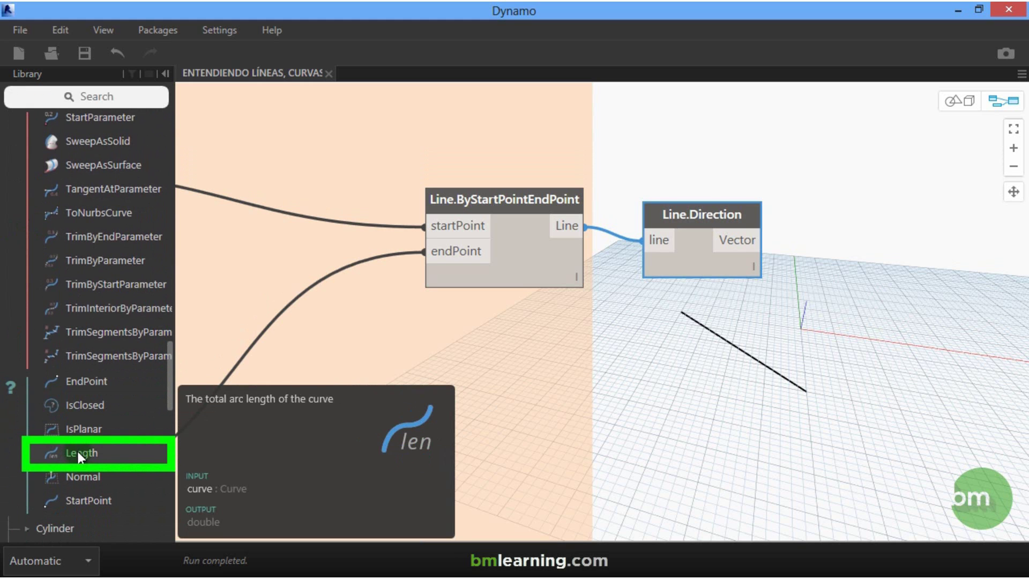
left_click_drag(78, 451, 586, 361)
left_click_drag(660, 347, 865, 229)
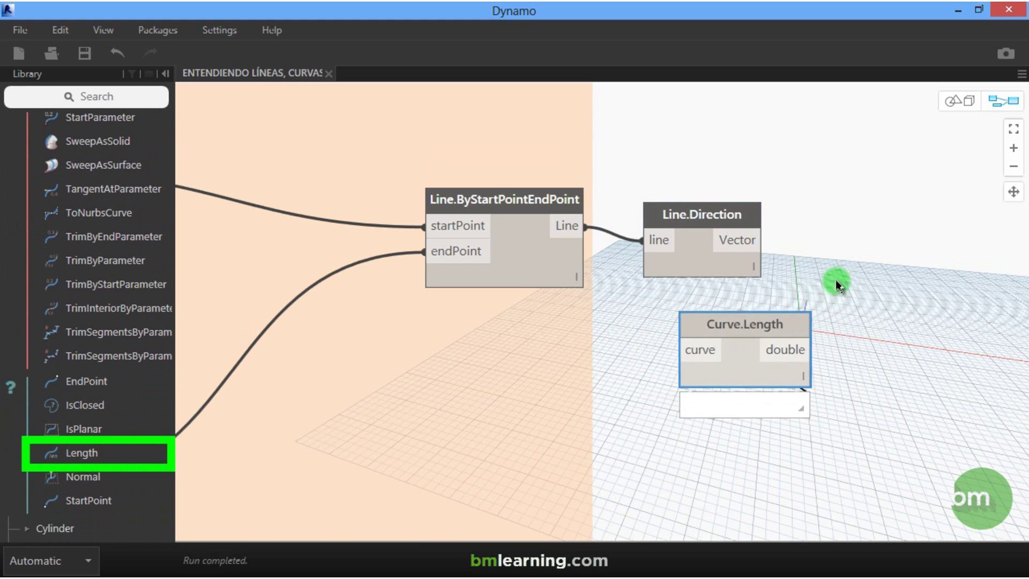
left_click_drag(746, 239, 808, 255)
left_click(807, 255)
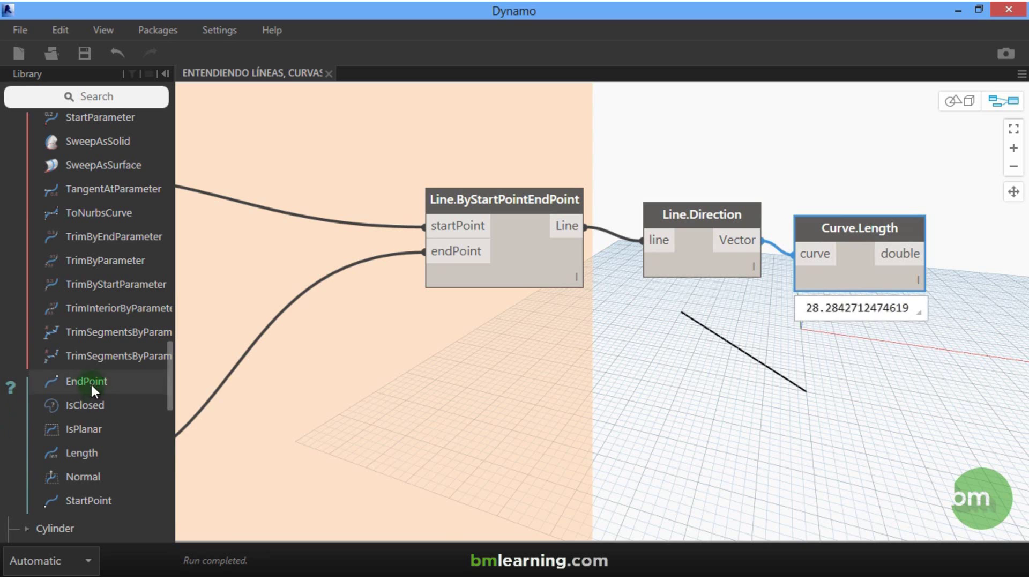
mouse_move(84, 428)
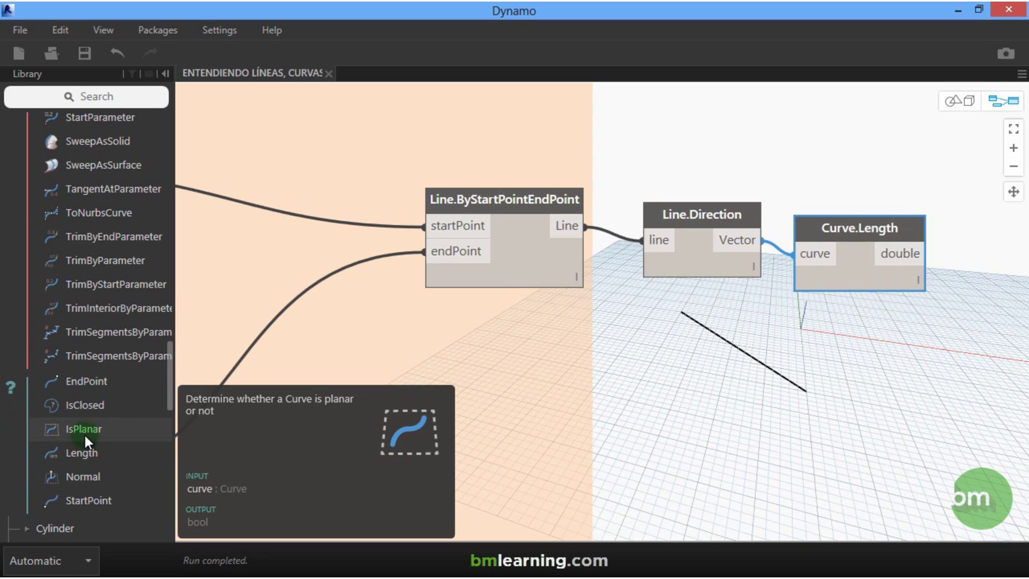
- Add a Curve.StartPoint node below Line.Direction, fed by the line
left_click(205, 339)
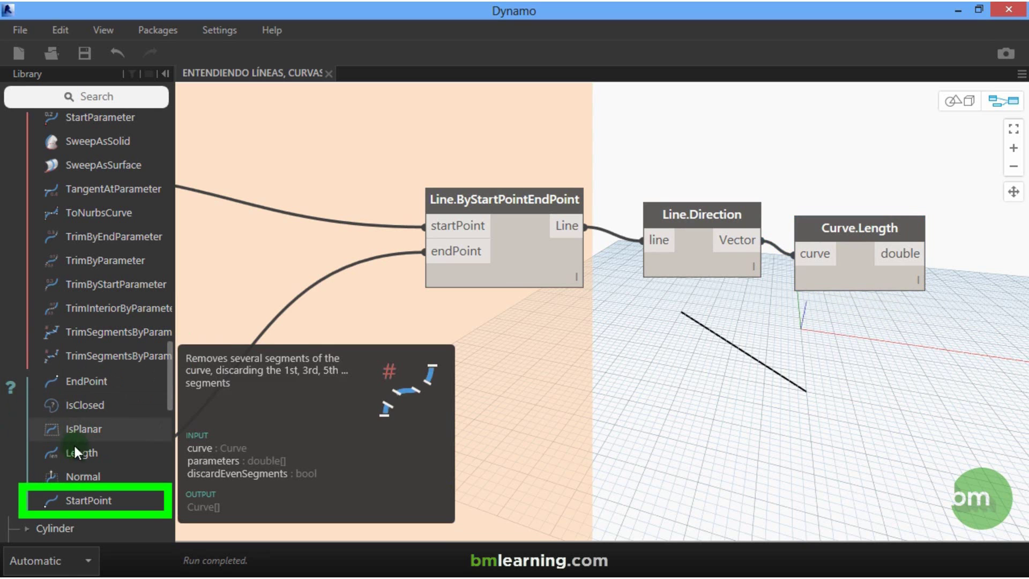
left_click(76, 496)
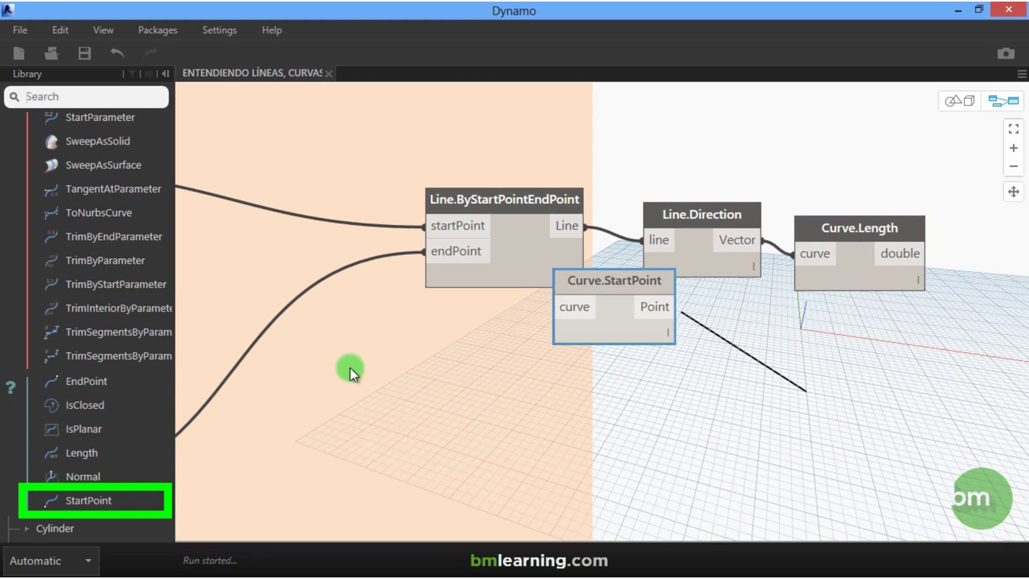
left_click_drag(610, 288, 710, 350)
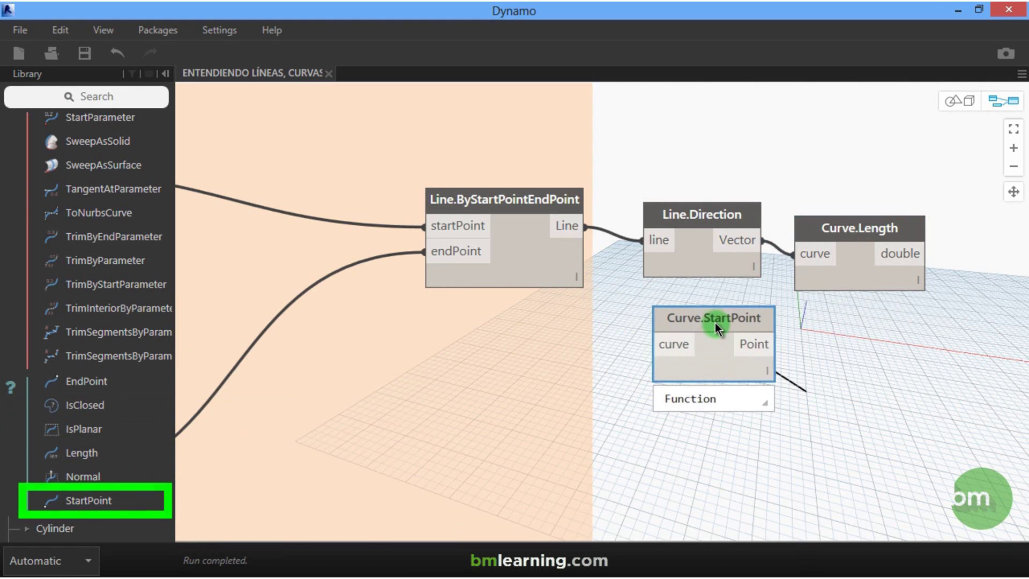
mouse_move(568, 226)
left_mouse_down()
mouse_move(605, 308)
mouse_move(655, 374)
left_mouse_up()
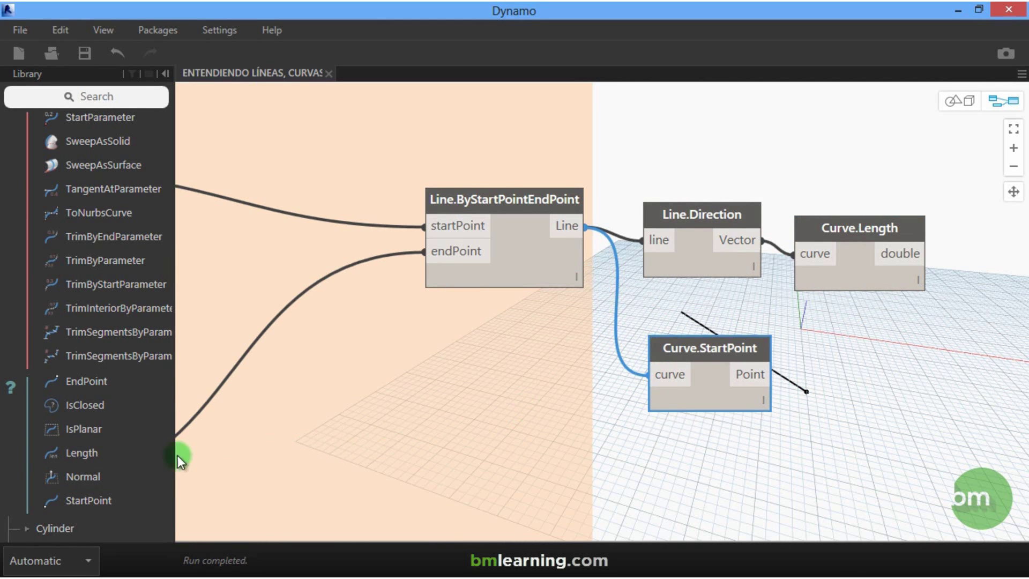
mouse_move(84, 428)
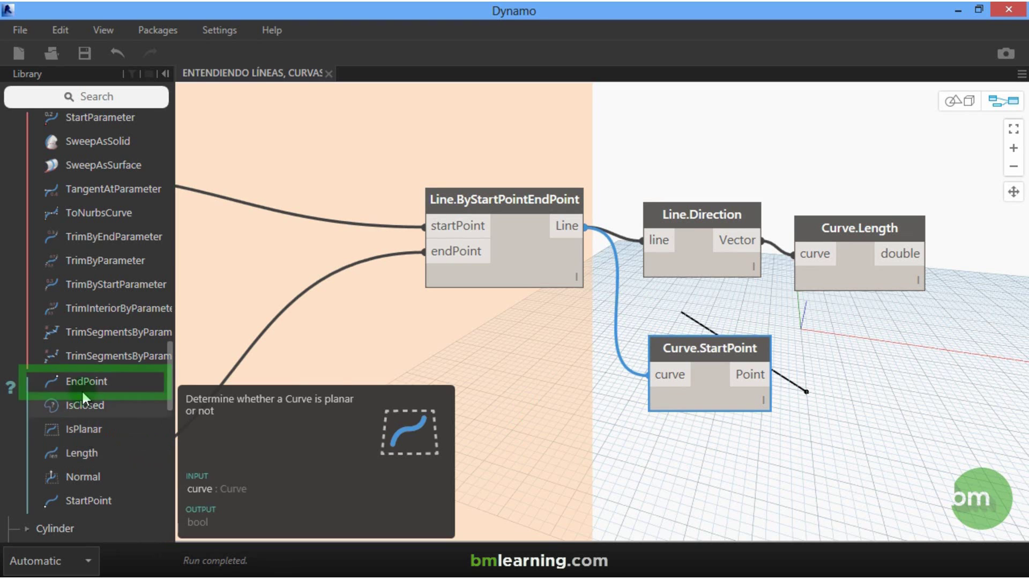
- Add a Curve.EndPoint node below Curve.StartPoint, also fed by the line
left_click(83, 382)
left_click_drag(651, 301, 724, 435)
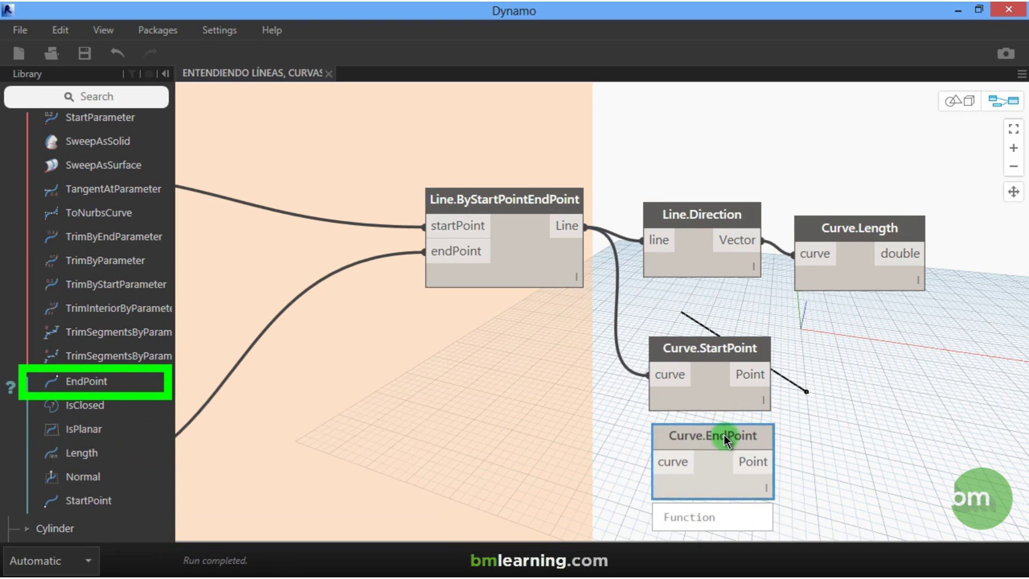
left_click_drag(585, 225, 606, 381)
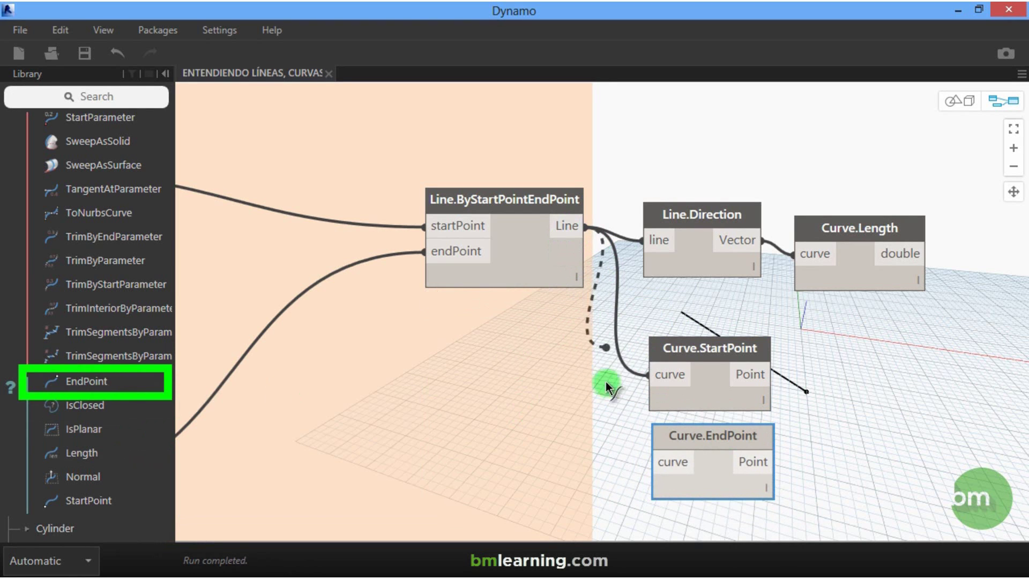
left_click(663, 464)
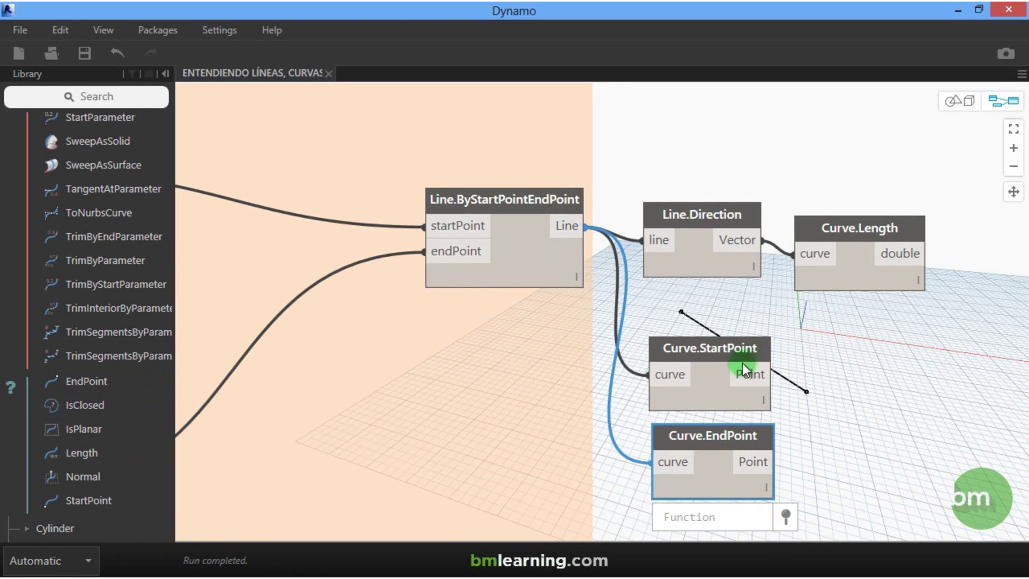
right_click(723, 351)
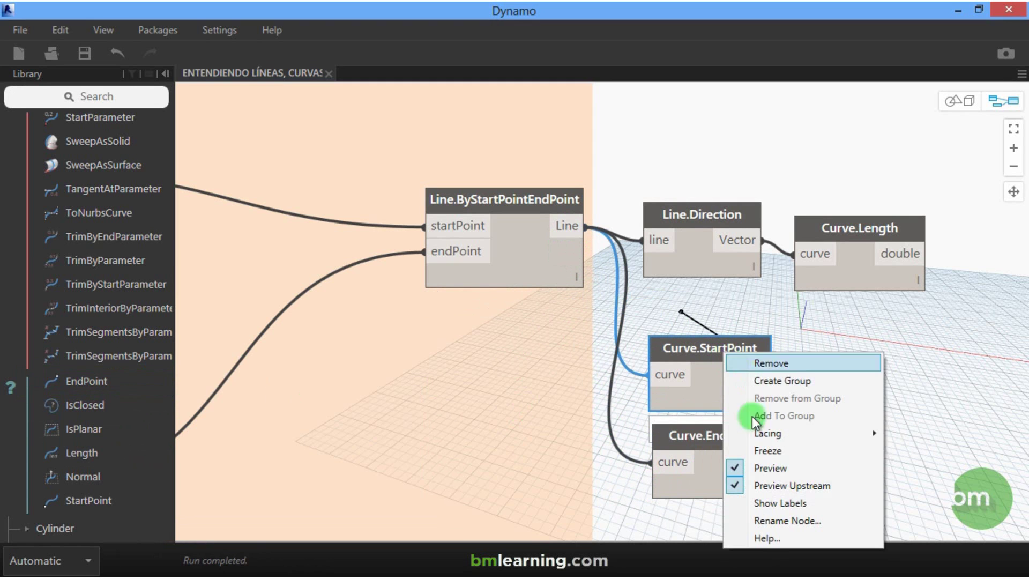
left_click(852, 434)
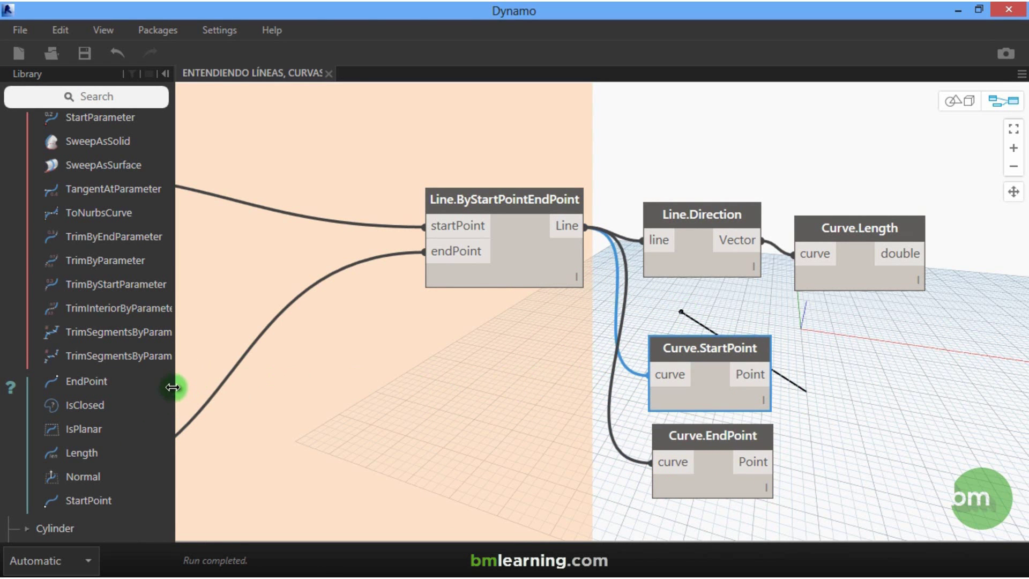
- Reverse the line with Curve.Reverse and feed the reversed curve into Curve.EndPoint
scroll(171, 394, "up", 5)
scroll(170, 364, "up", 3)
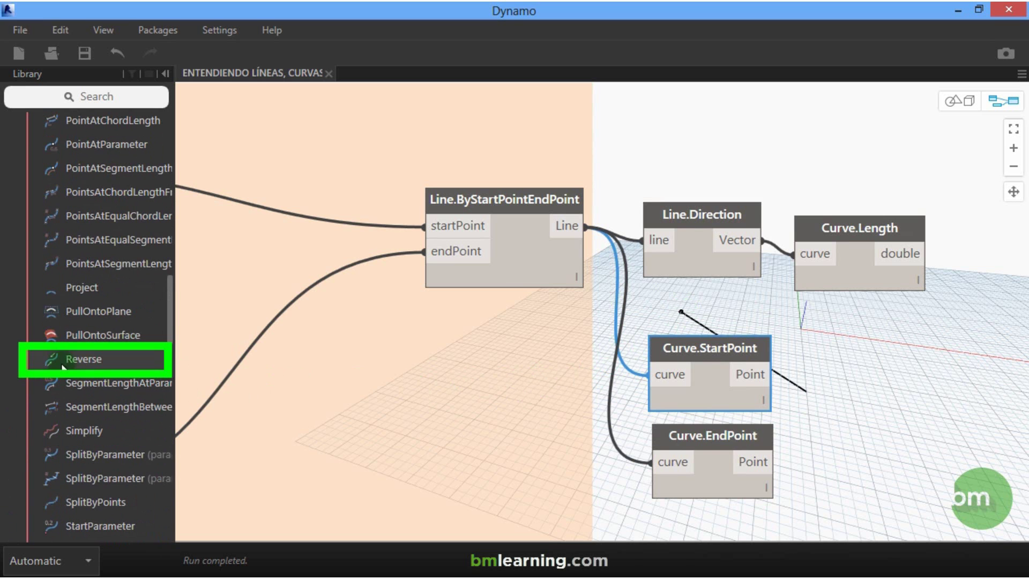
left_click(83, 360)
mouse_move(631, 317)
left_mouse_down()
mouse_move(709, 118)
mouse_move(683, 109)
left_mouse_up()
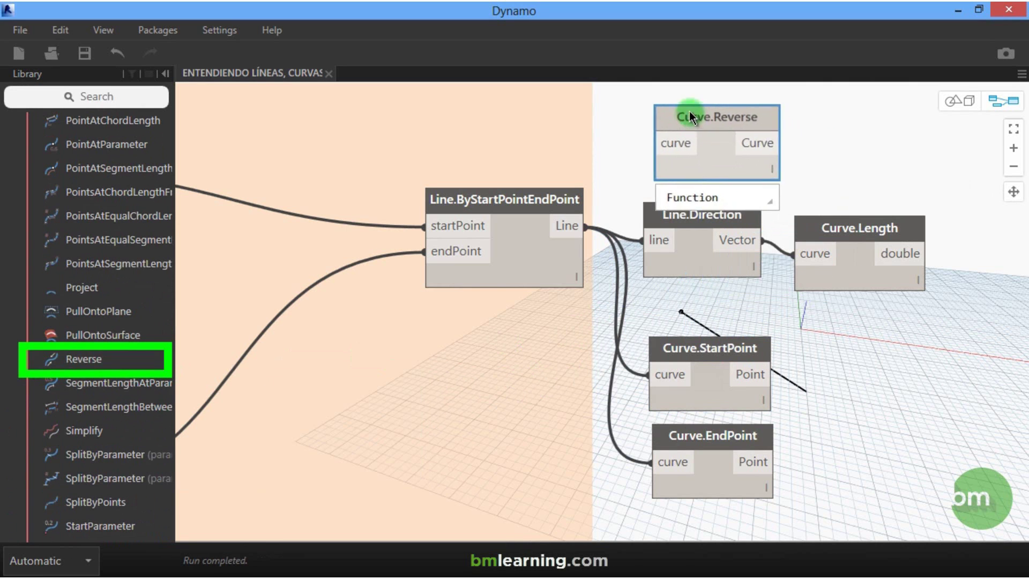
left_click_drag(584, 226, 646, 138)
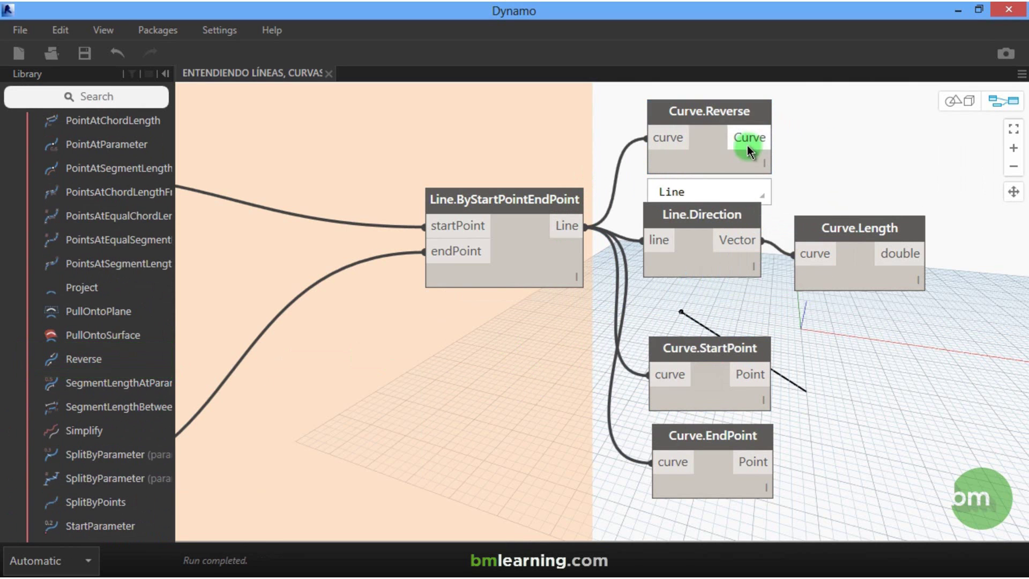
left_click_drag(773, 138, 634, 472)
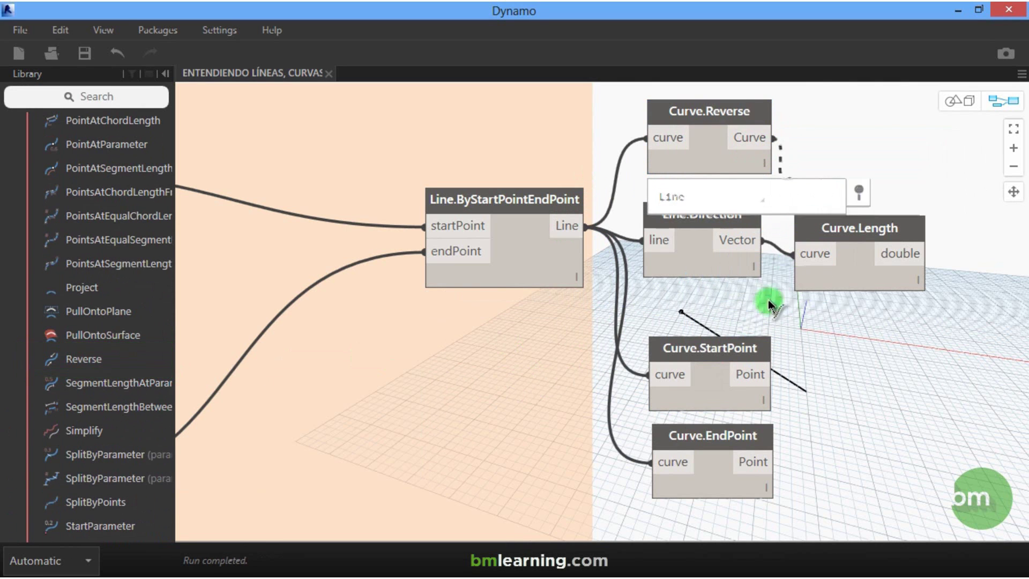
left_click(662, 465)
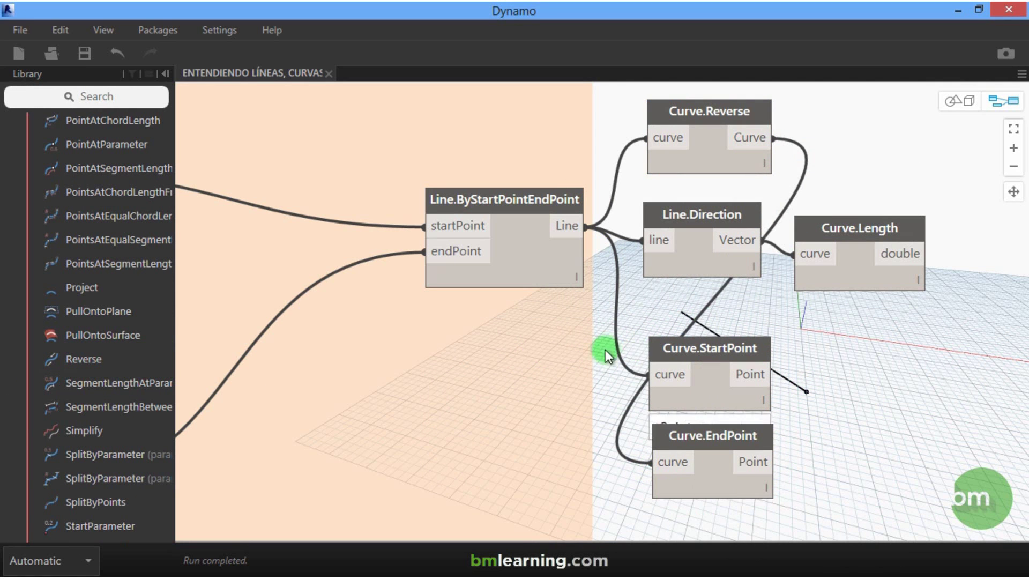
- Move the group of curve query nodes up, away from the line node
scroll(523, 427, "down", 3)
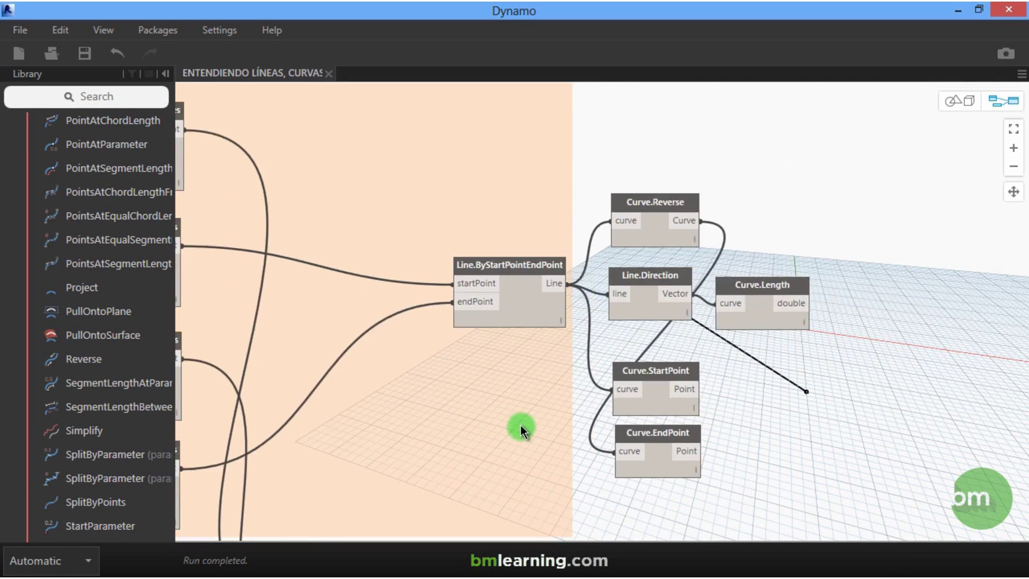
scroll(520, 425, "down", 3)
left_click_drag(749, 240, 610, 447)
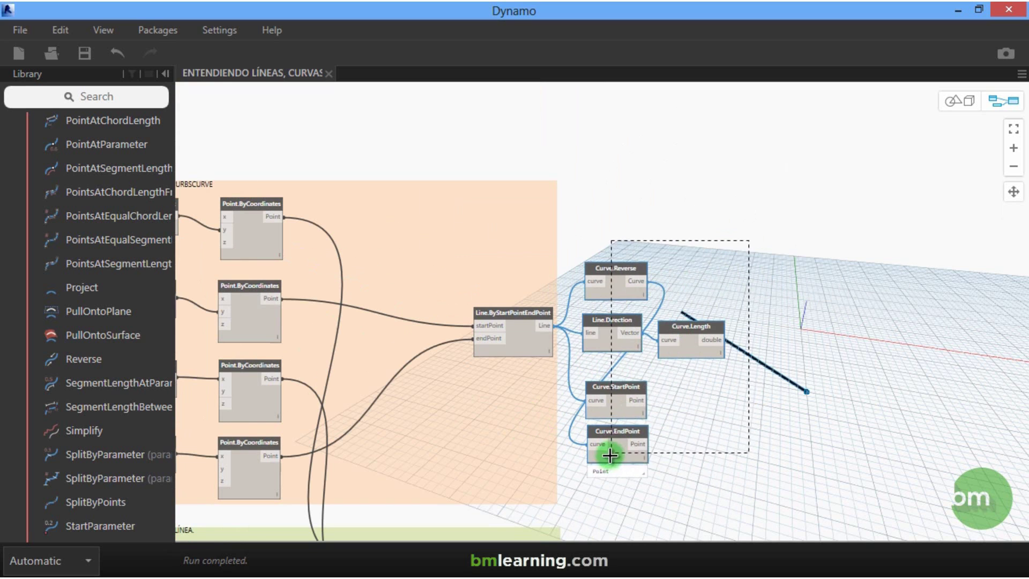
left_click_drag(627, 272, 718, 71)
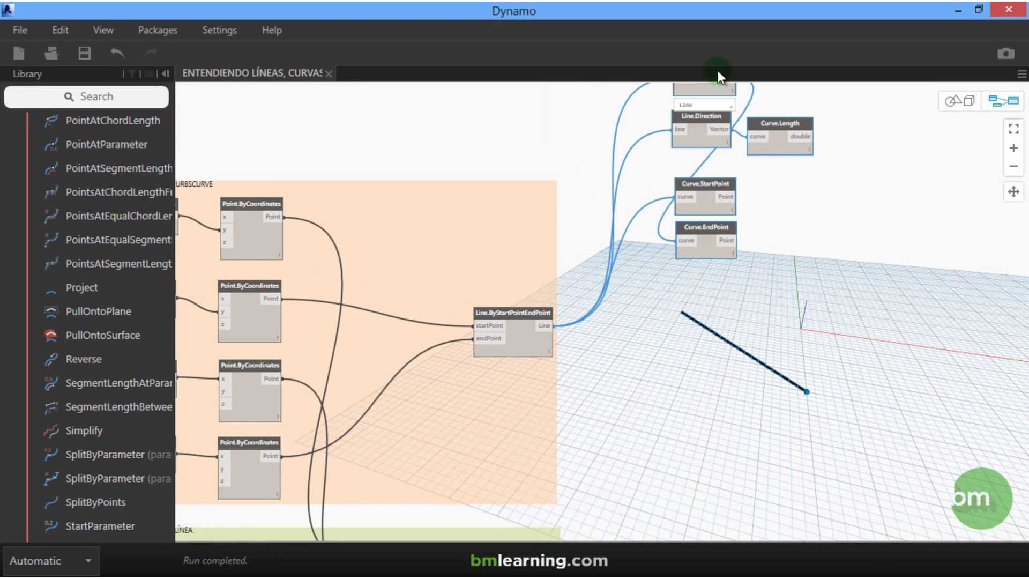
left_click(660, 357)
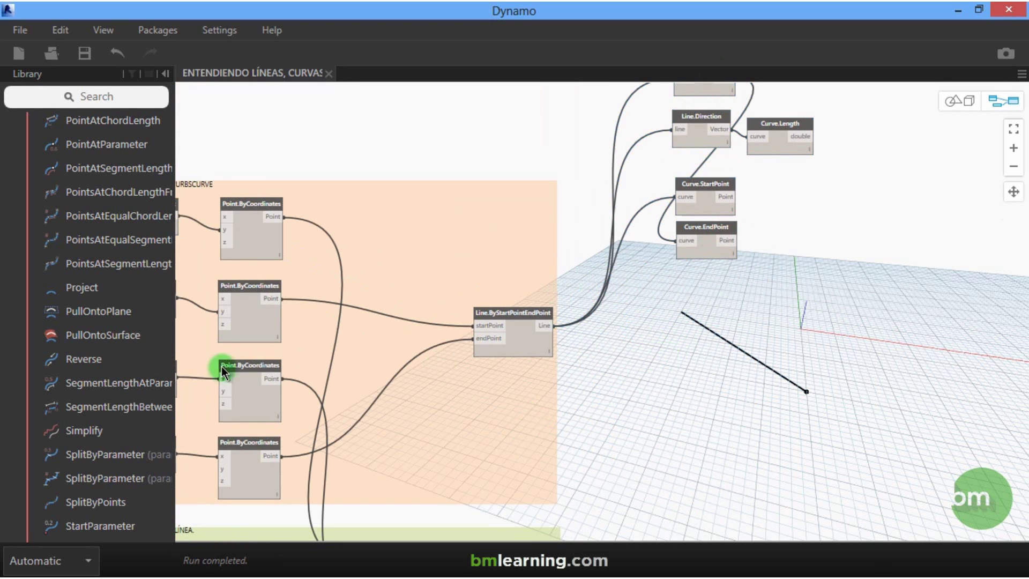
scroll(119, 412, "up", 5)
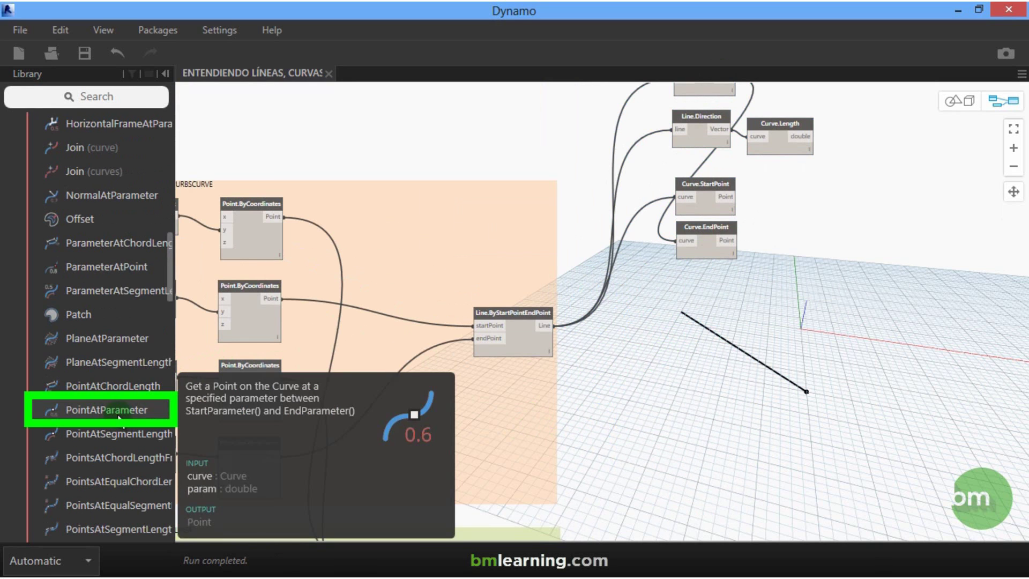
- Add Curve.PointAtParameter beside the line node and wire the line into its curve input
left_click(119, 413)
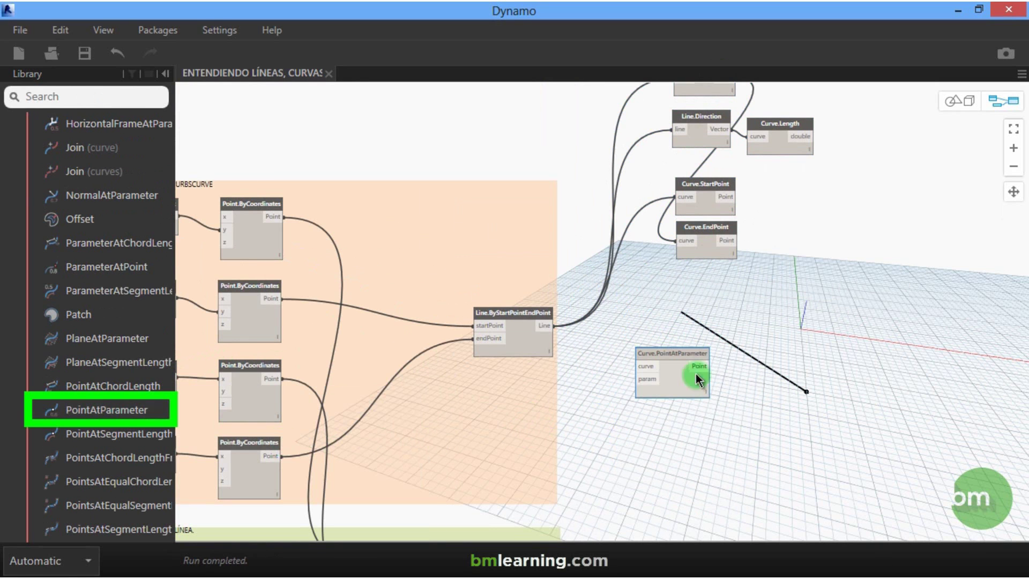
left_click(670, 429)
scroll(692, 414, "up", 2)
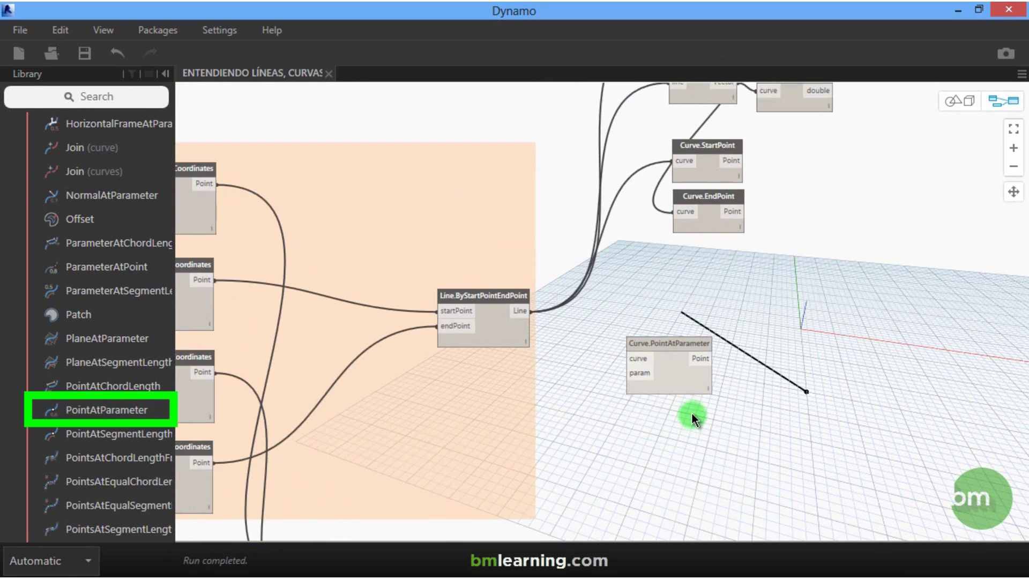
scroll(694, 412, "up", 1)
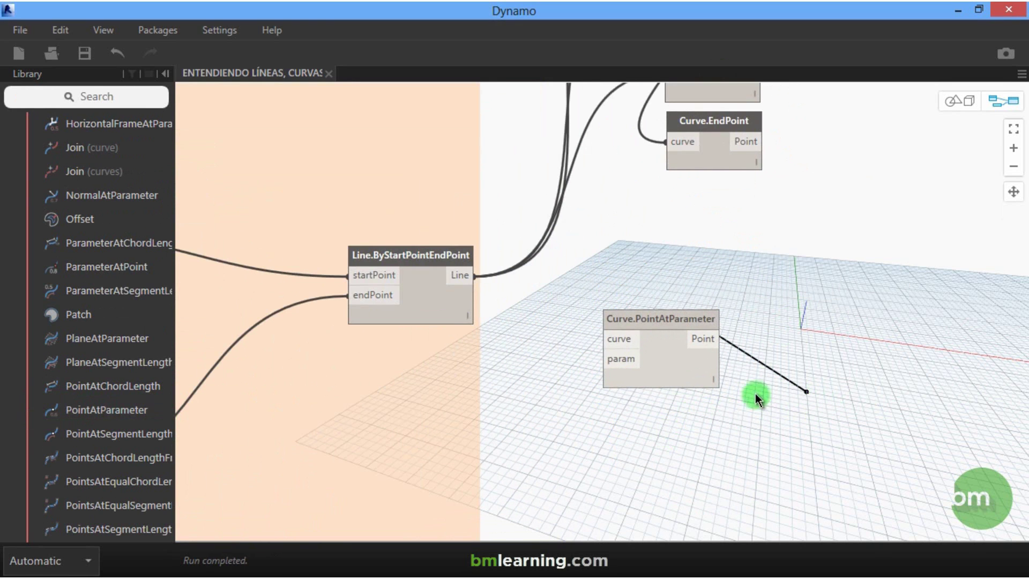
scroll(568, 426, "down", 2)
scroll(695, 435, "up", 1)
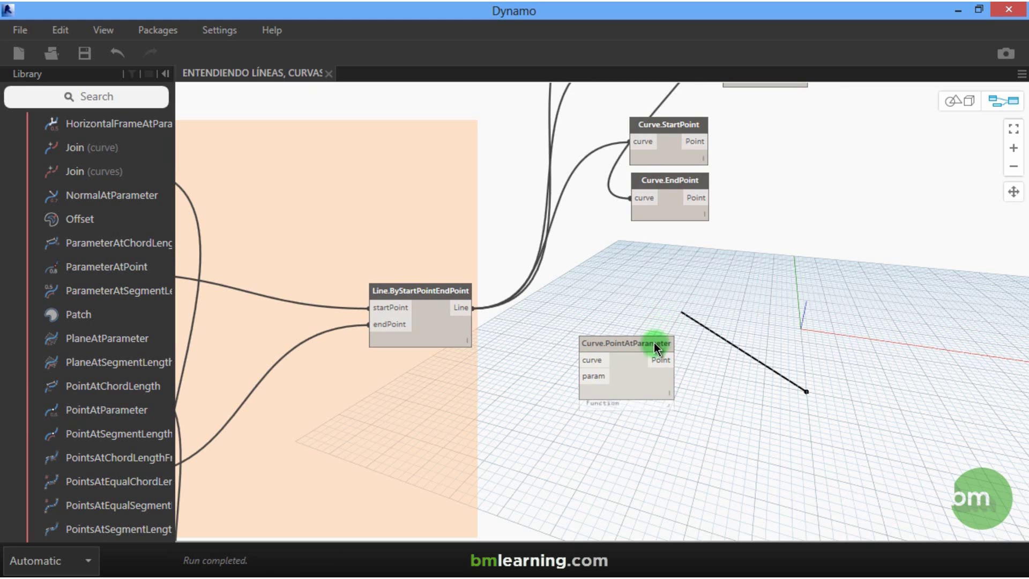
left_click_drag(653, 343, 725, 264)
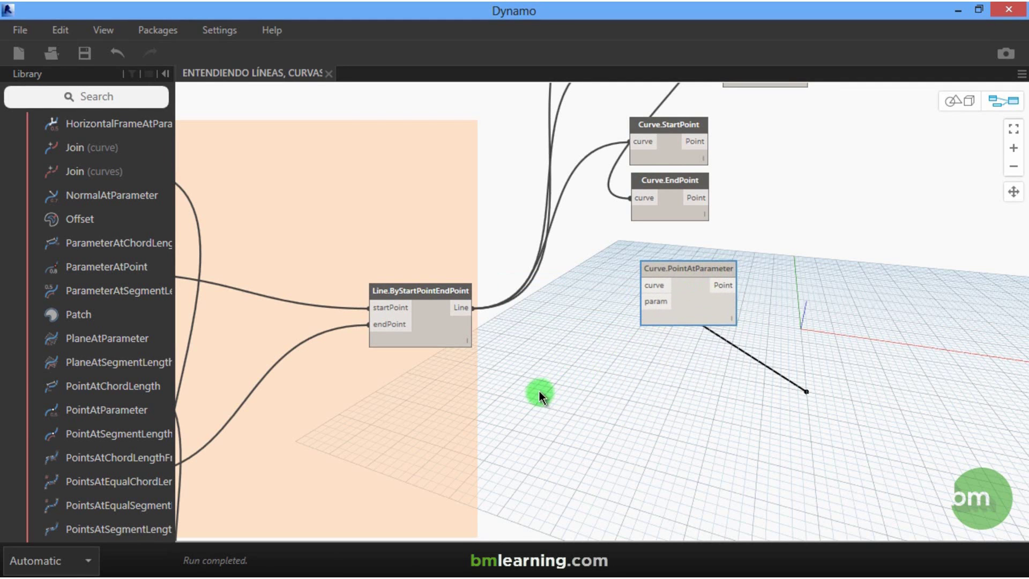
left_click_drag(473, 308, 651, 287)
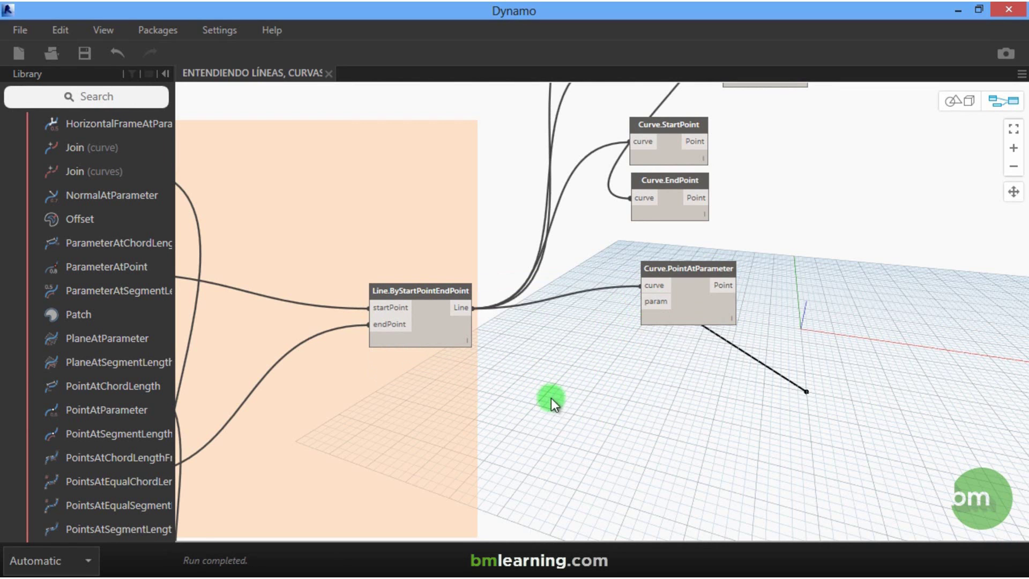
left_click_drag(650, 268, 624, 263)
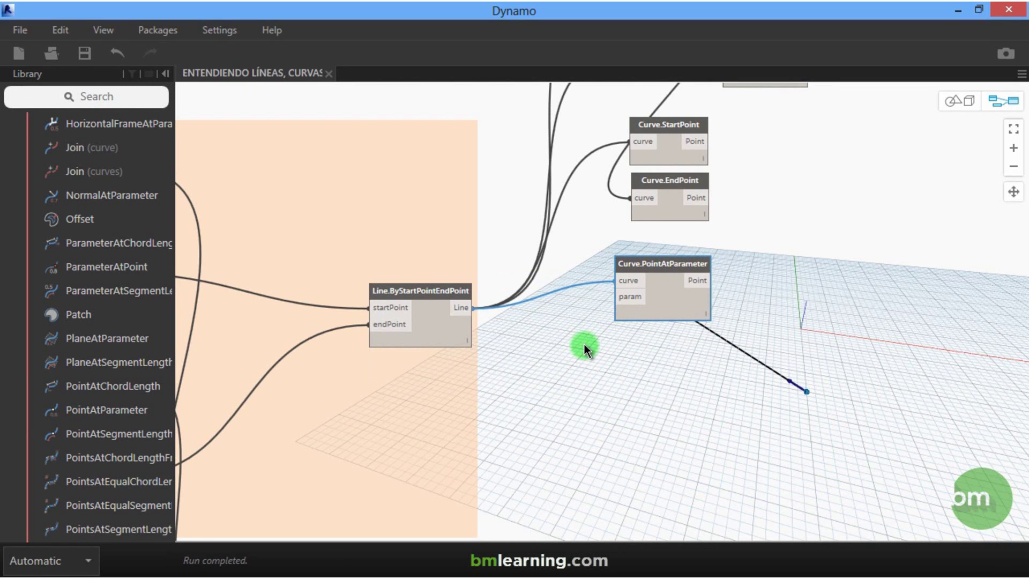
- Create a Code Block of 0.5 and wire it into Curve.PointAtParameter's param
double_click(529, 370)
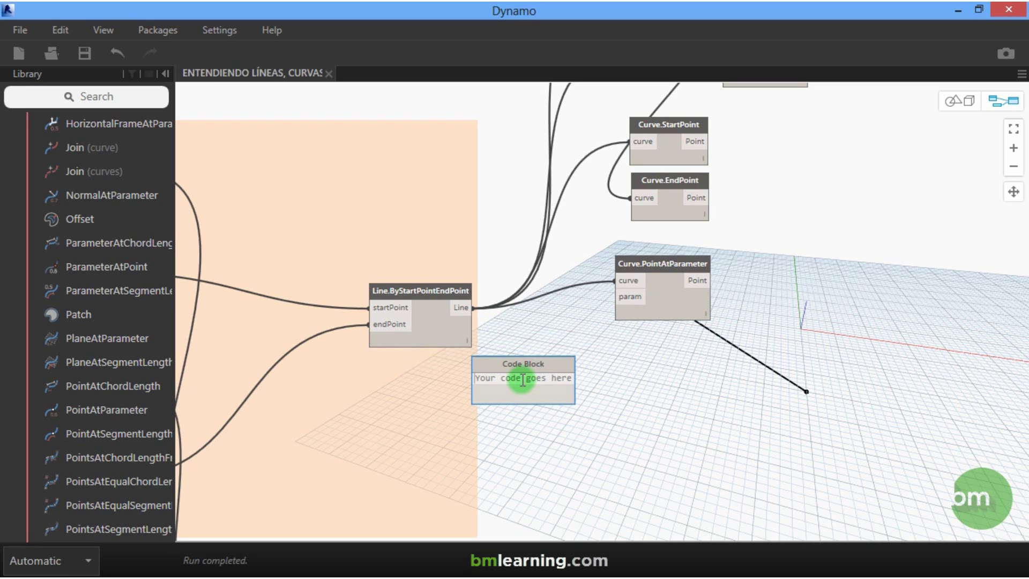
type("0.")
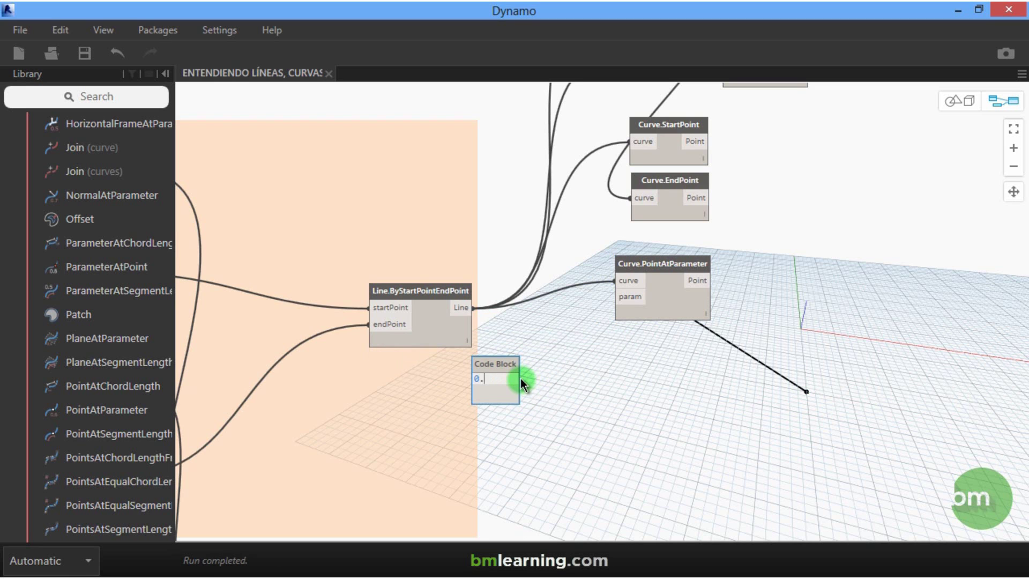
type("5;")
left_click(555, 405)
mouse_move(516, 378)
left_mouse_down()
mouse_move(612, 318)
mouse_move(617, 296)
left_mouse_up()
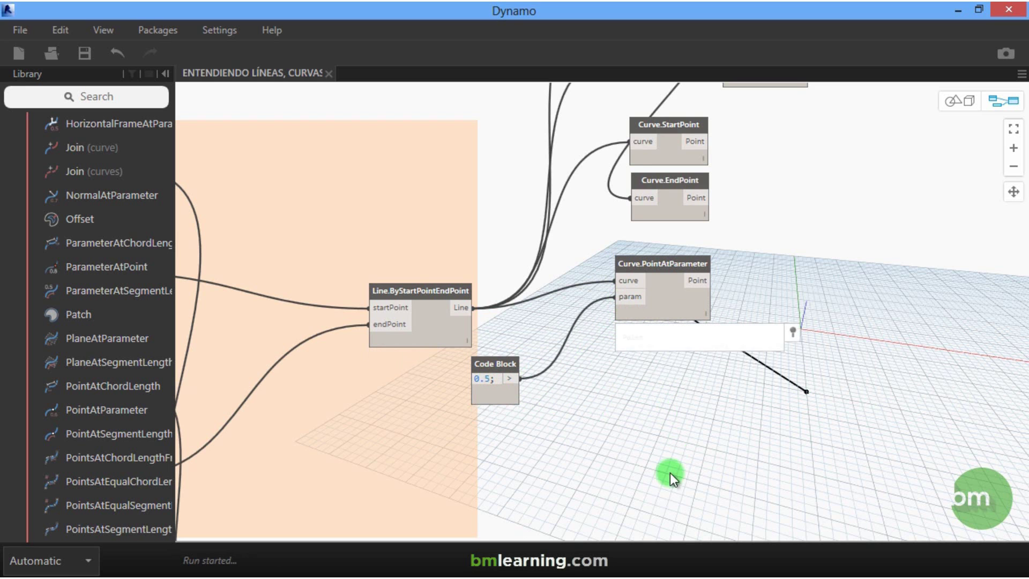
scroll(551, 382, "down", 2)
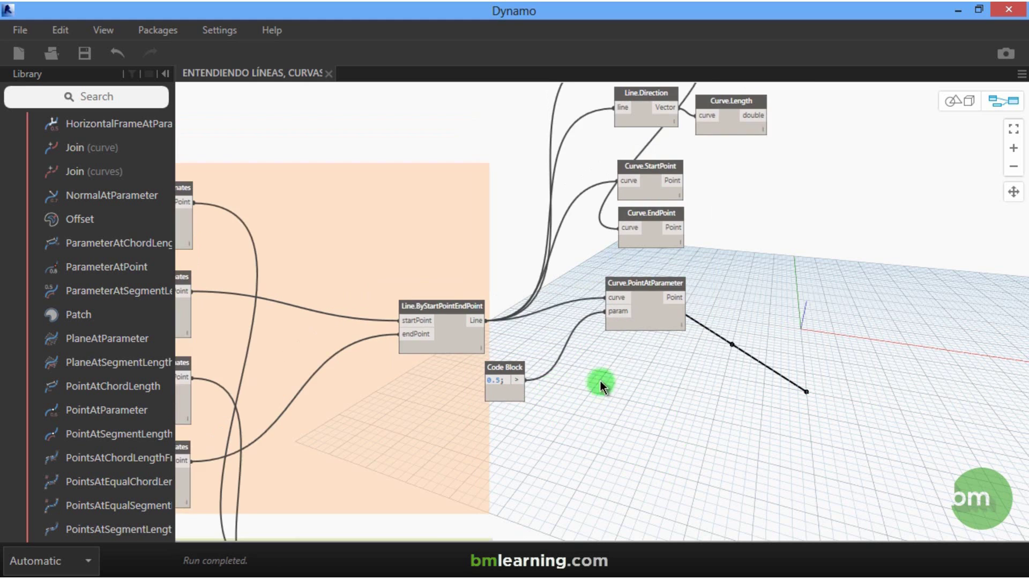
scroll(672, 375, "down", 2)
scroll(641, 383, "up", 3)
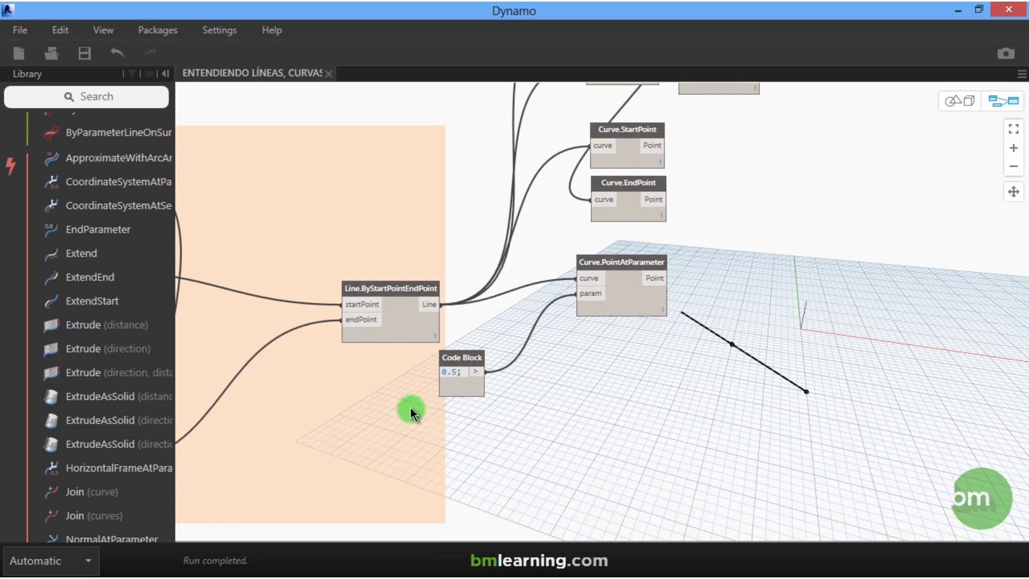
scroll(443, 394, "up", 3)
- Change the Code Block to 0..1..0.1, then detach it from param
double_click(471, 351)
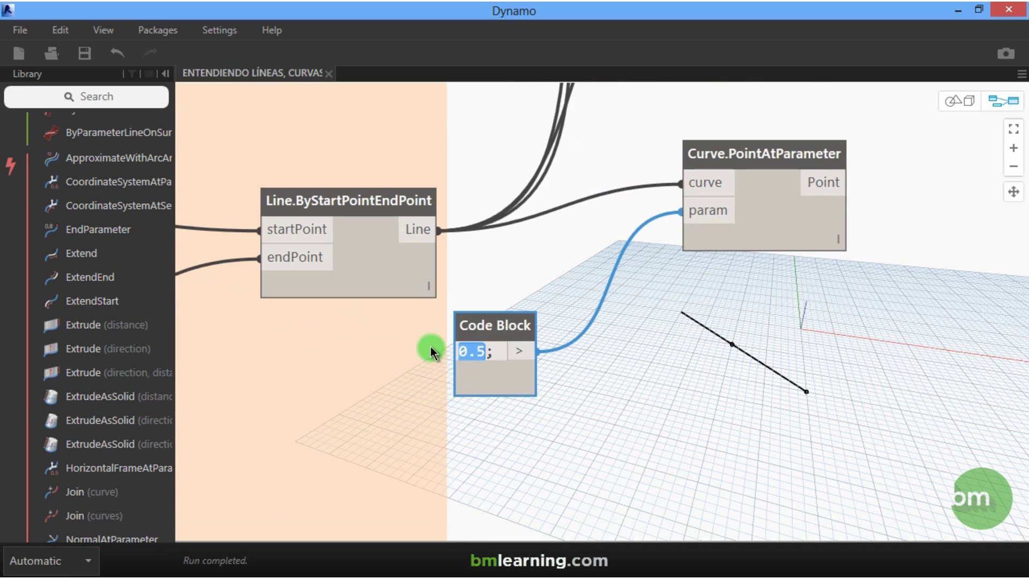
type("0..")
type("1.")
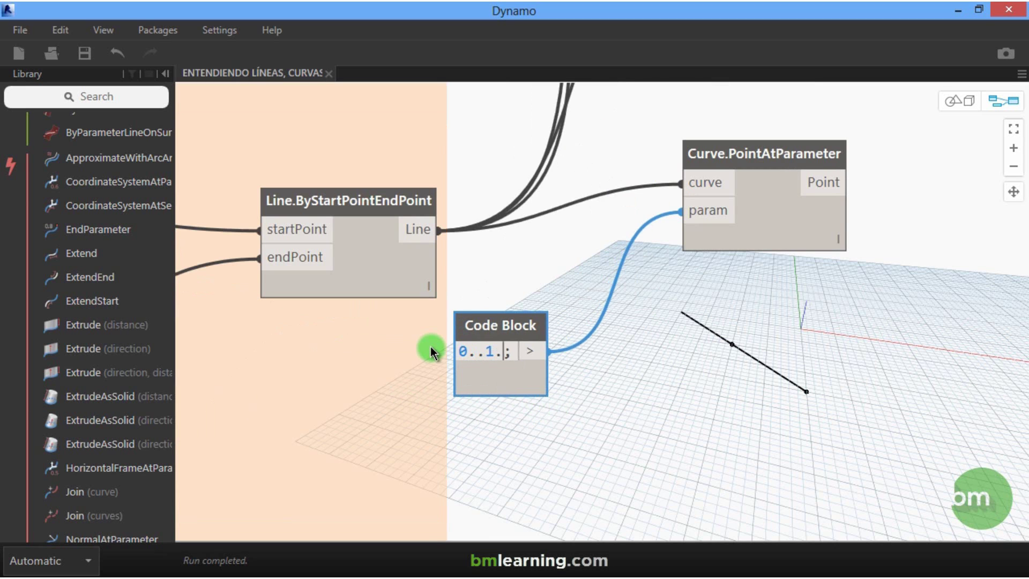
type(".0.")
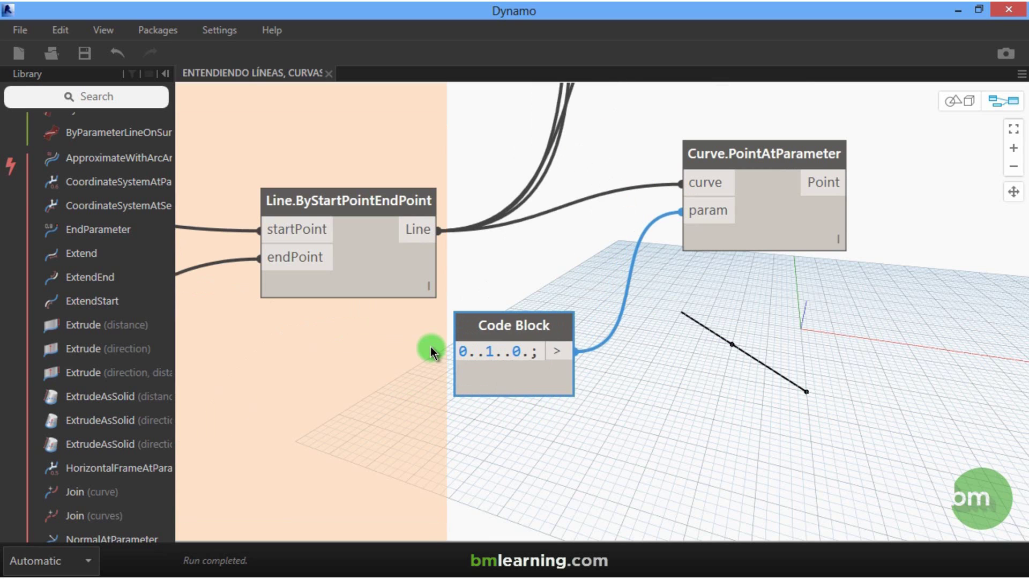
type("1")
left_click(458, 438)
scroll(359, 464, "down", 1)
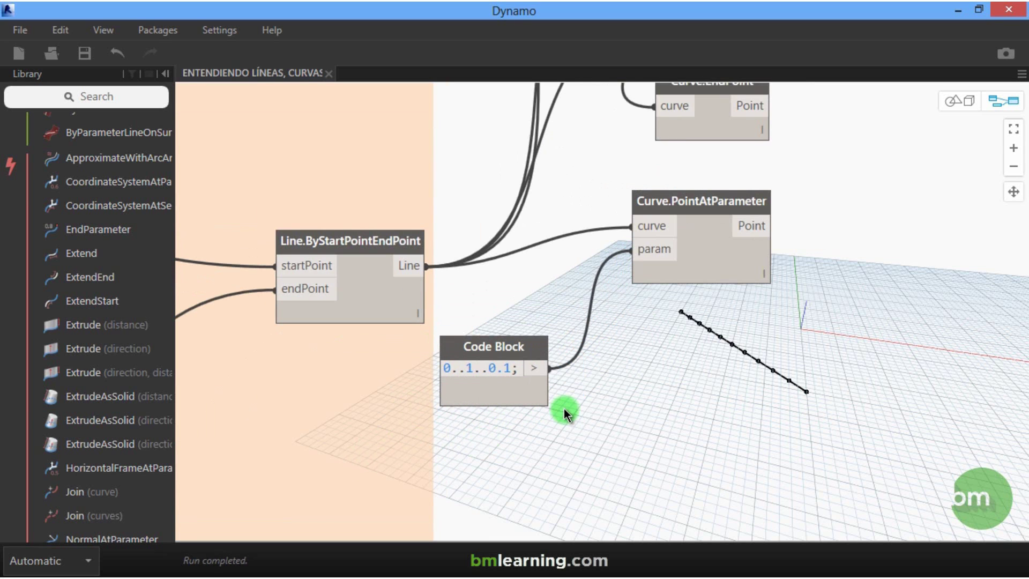
mouse_move(634, 251)
left_mouse_down()
mouse_move(598, 260)
mouse_move(555, 349)
left_mouse_up()
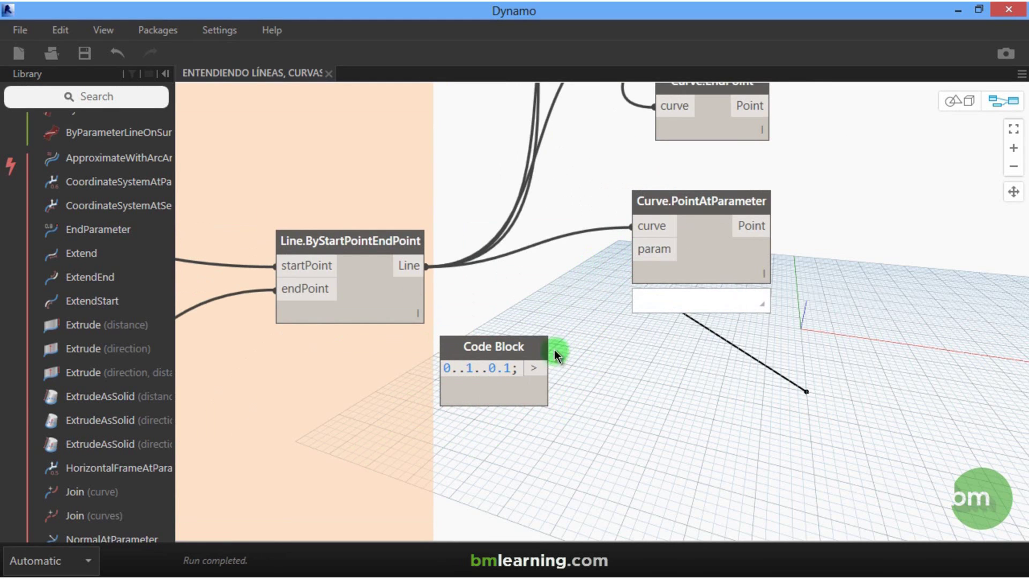
scroll(560, 282, "down", 1)
- Add a Range node with a Code Block of 1 feeding its end input
left_click(124, 96)
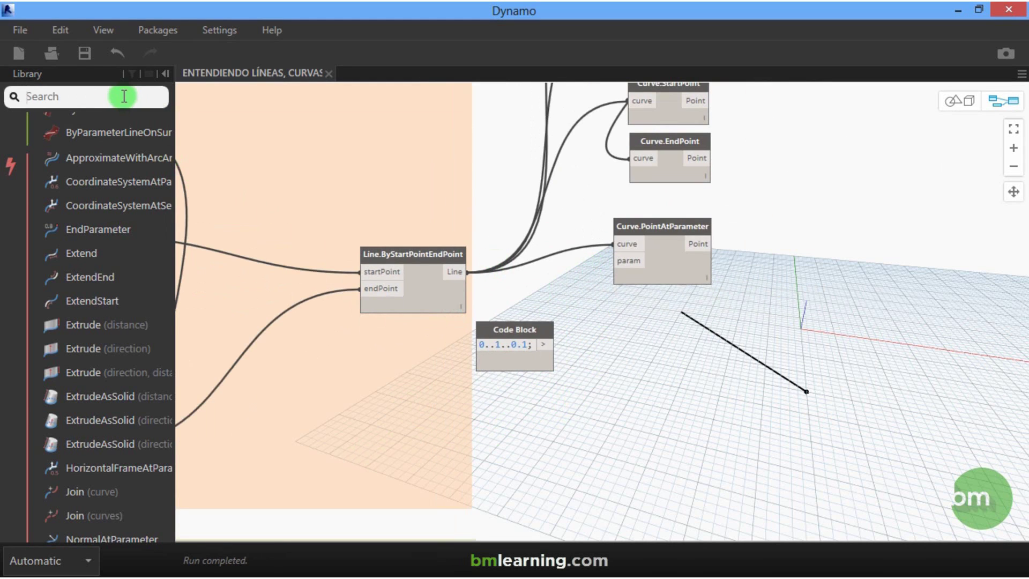
type("RANGE")
left_click(70, 141)
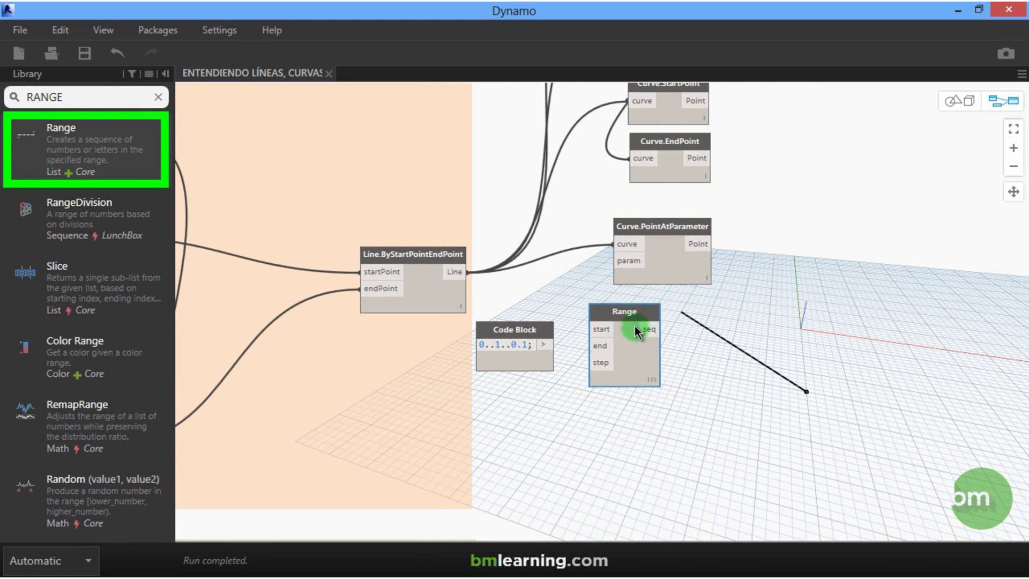
left_click_drag(637, 316, 595, 392)
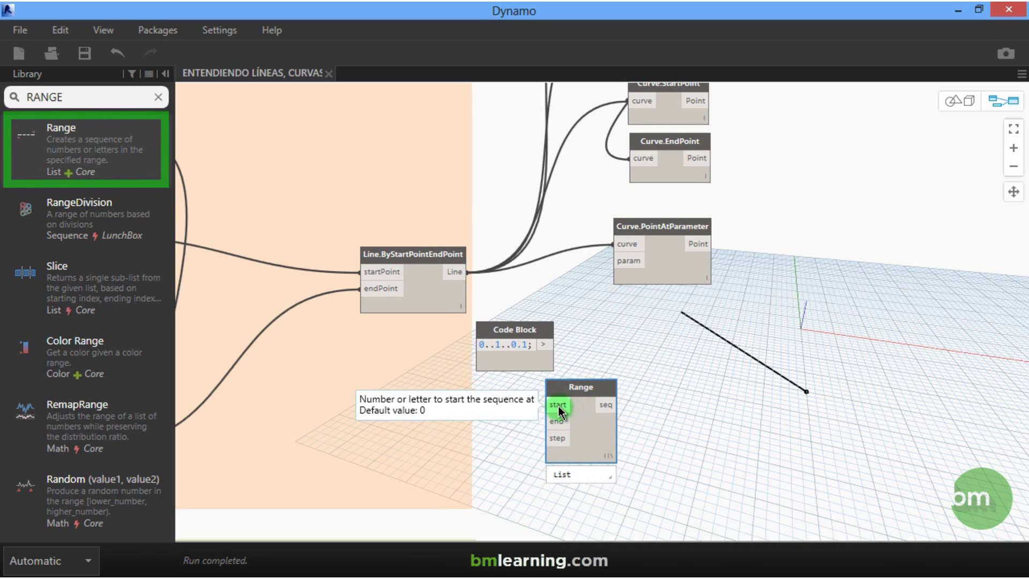
mouse_move(556, 423)
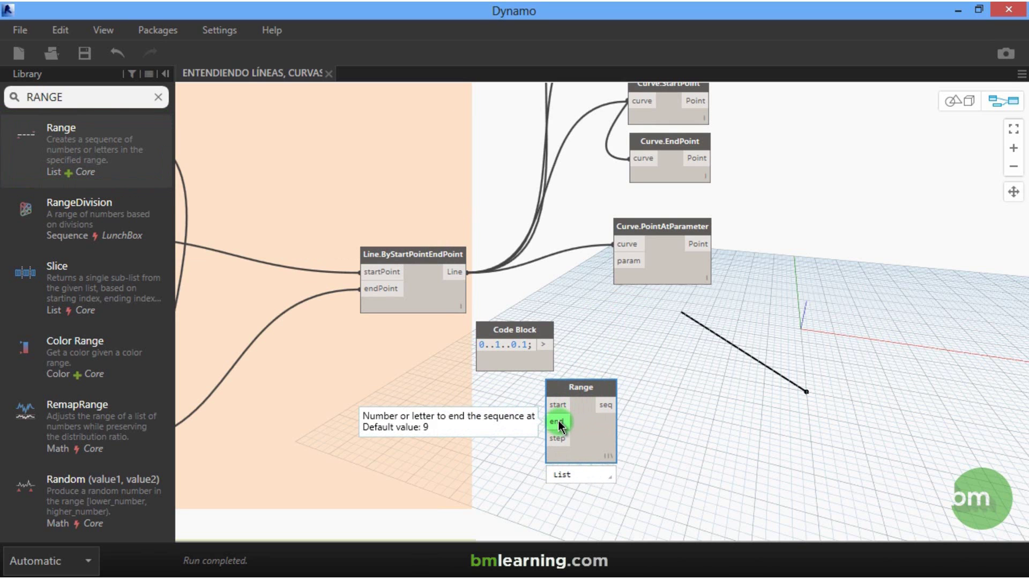
double_click(498, 408)
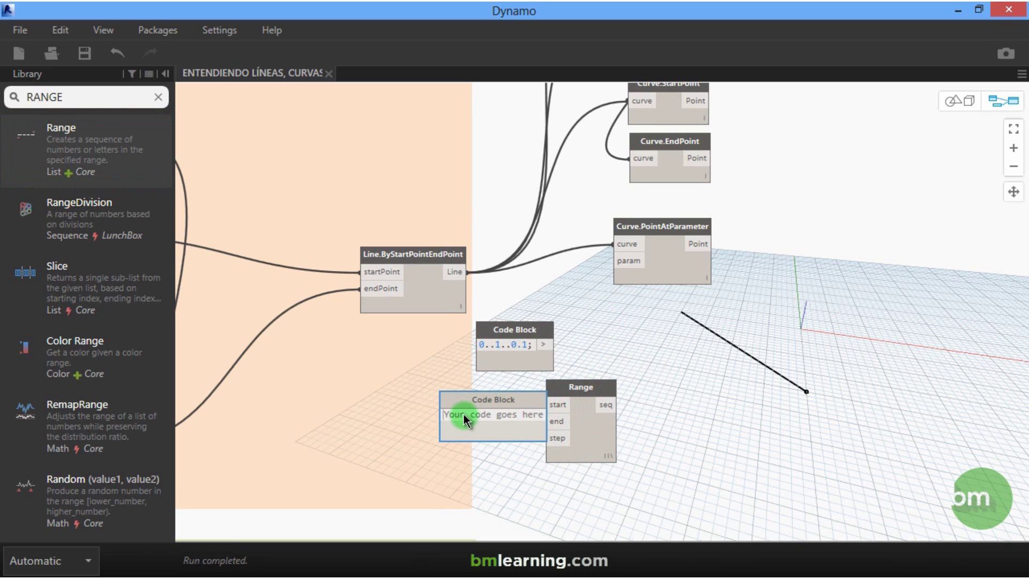
type("1")
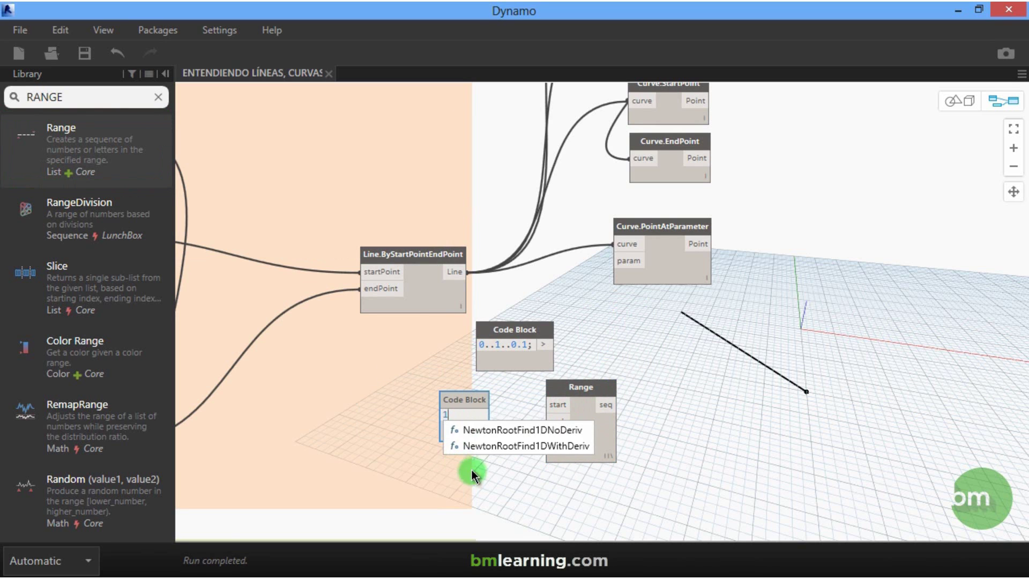
left_click(472, 469)
left_click_drag(478, 414, 558, 424)
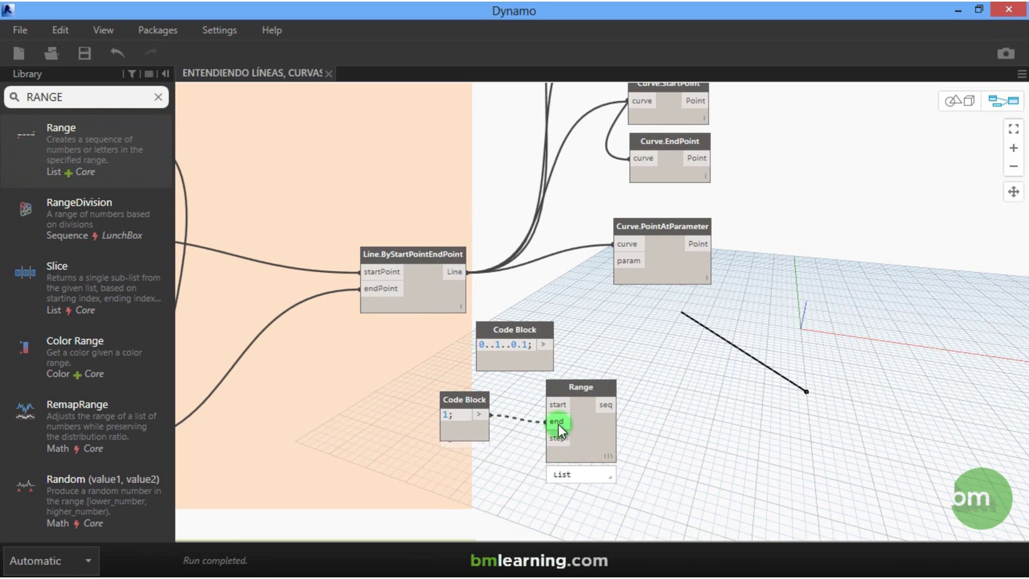
middle_click_drag(543, 449, 547, 393)
scroll(547, 394, "up", 2)
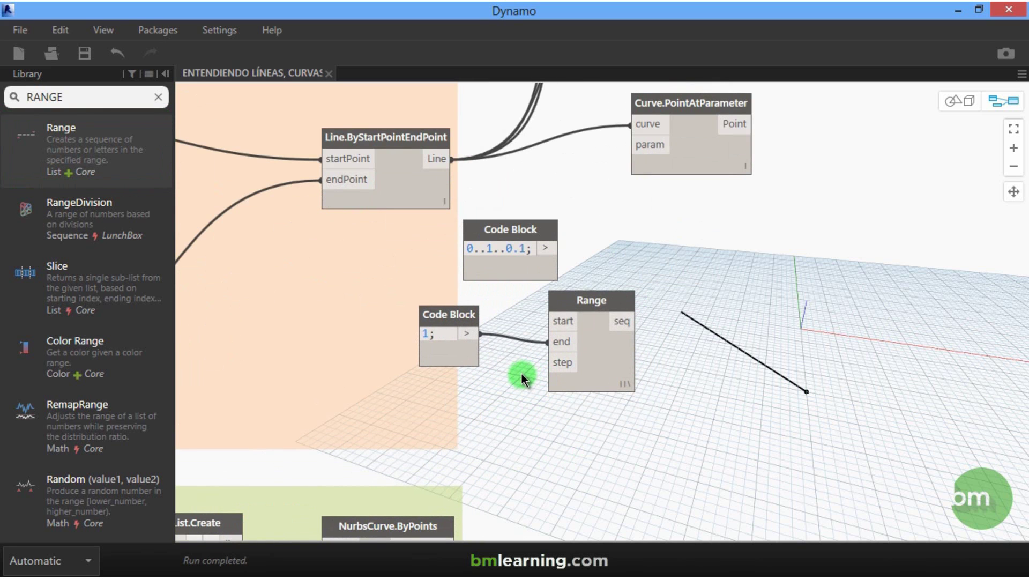
- Add a Code Block computing 1/NUMERODEPUNTOS to the left of Range
double_click(495, 409)
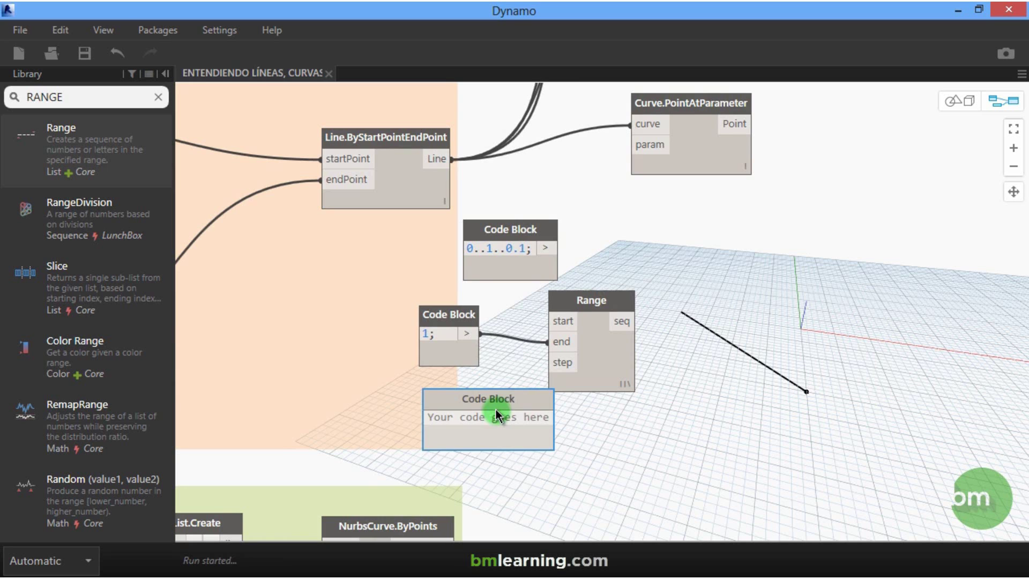
left_click_drag(504, 401, 368, 399)
type("1/")
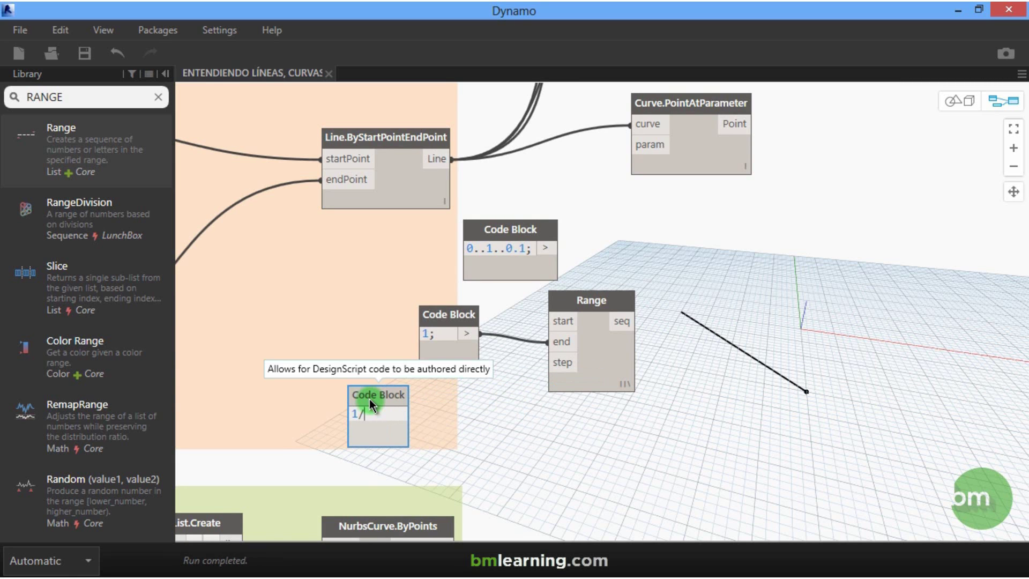
type("NUMERODEPUNTOS")
left_click(503, 292)
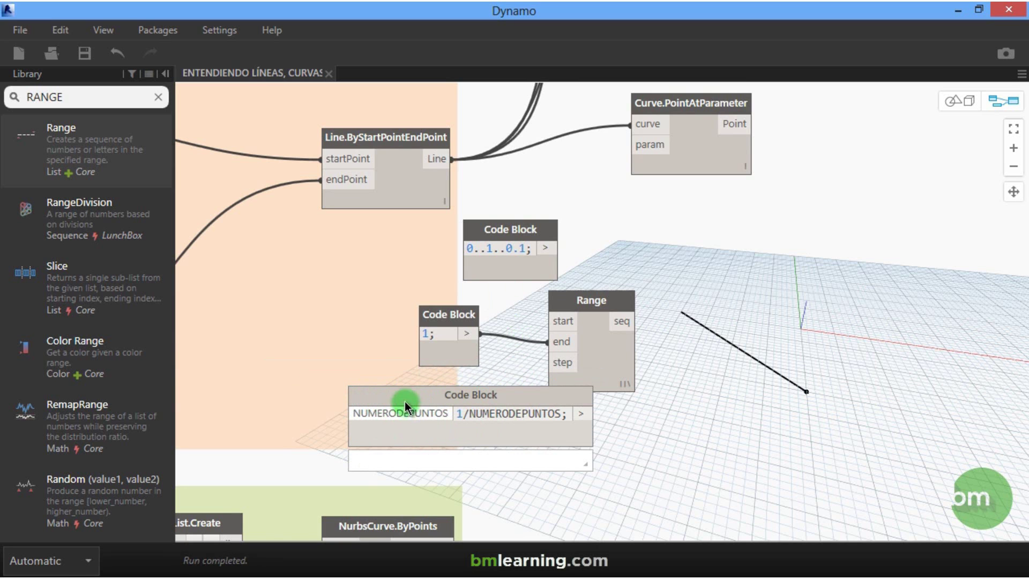
left_click_drag(408, 398, 312, 401)
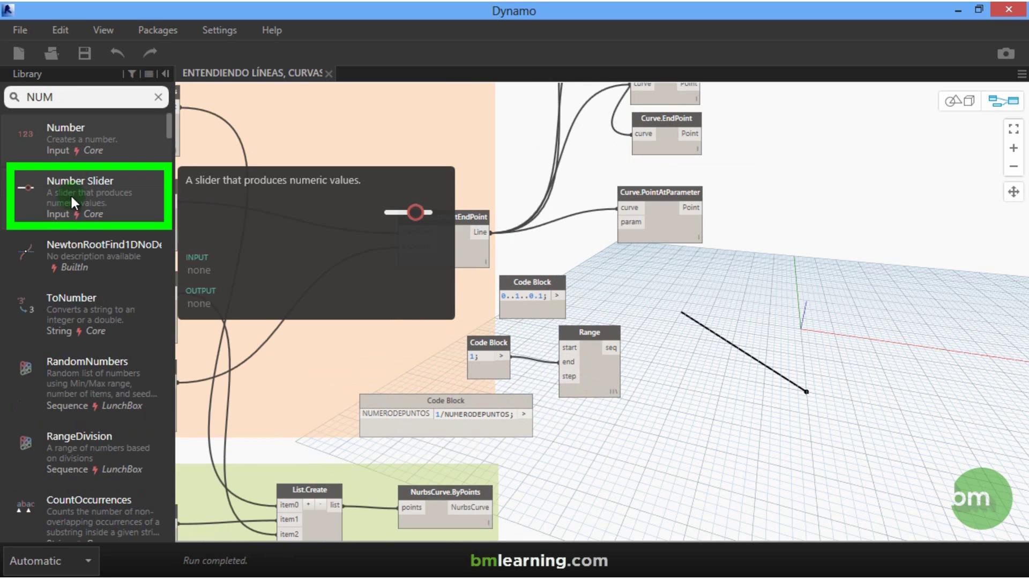
- Add a Number Slider with minimum 1 and step 1
left_click(128, 199)
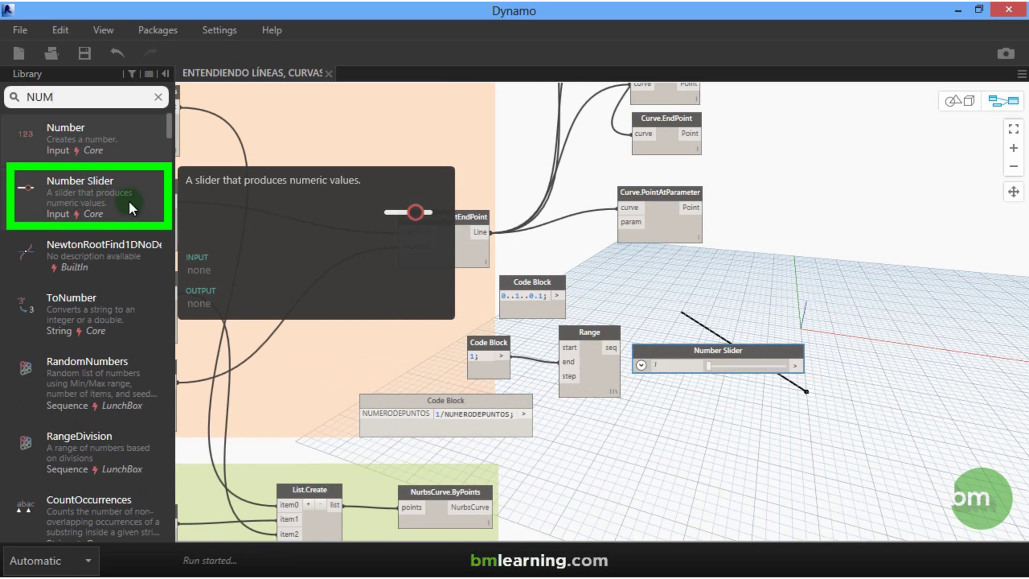
left_click_drag(722, 353, 694, 411)
scroll(644, 444, "up", 3)
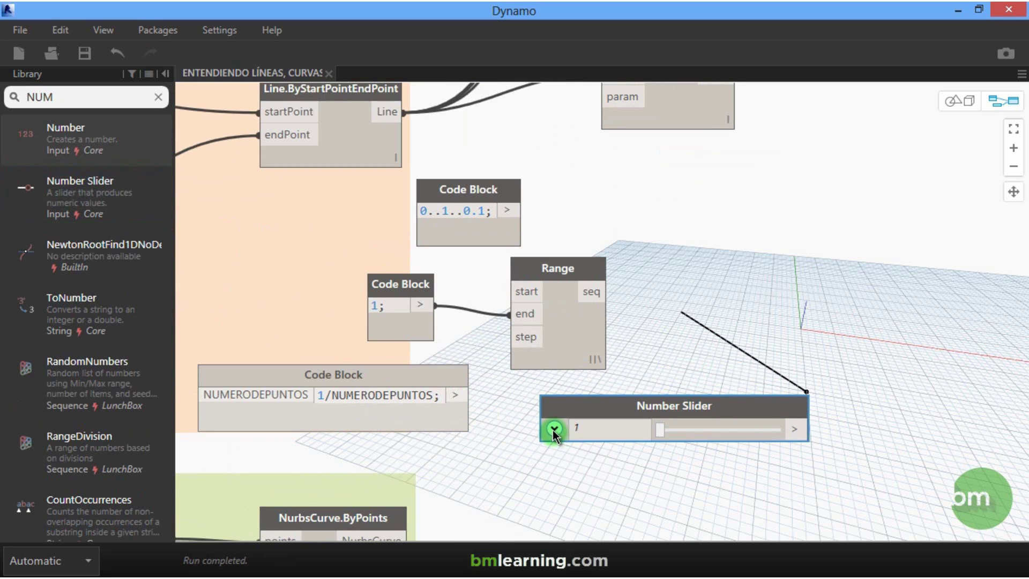
left_click(554, 428)
left_click(596, 456)
type("1")
left_click(596, 508)
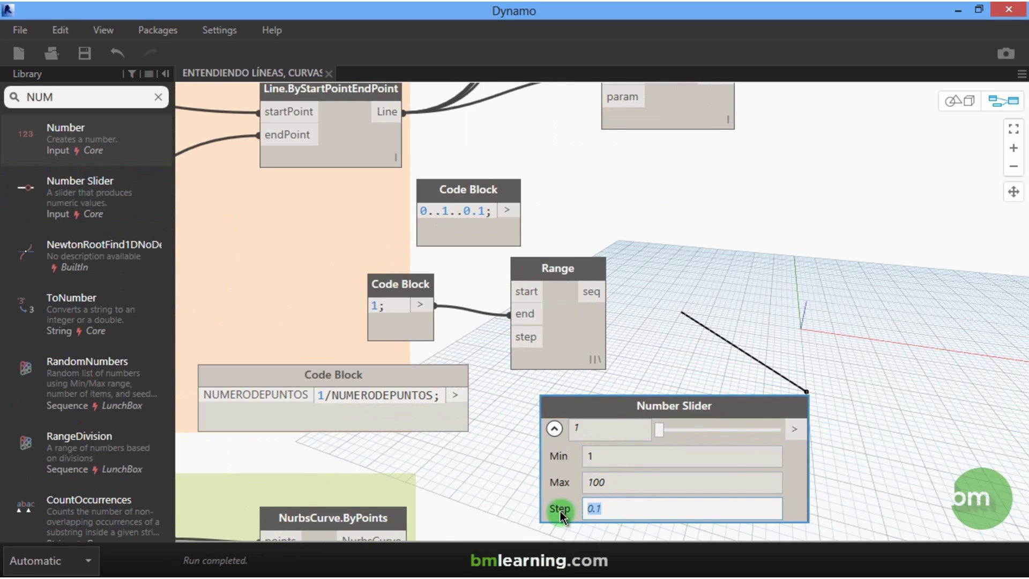
type("1")
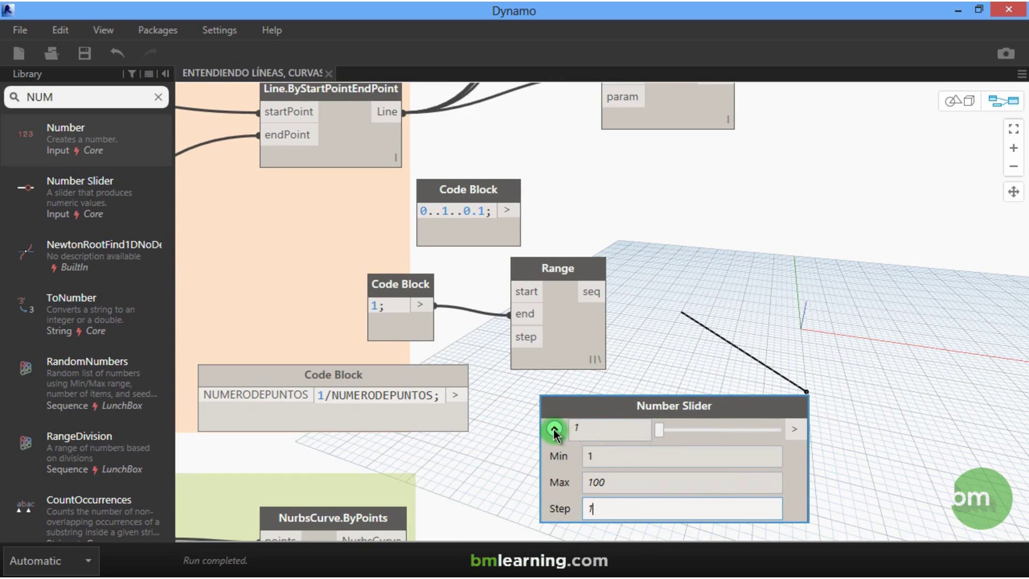
left_click(555, 428)
scroll(710, 438, "down", 3)
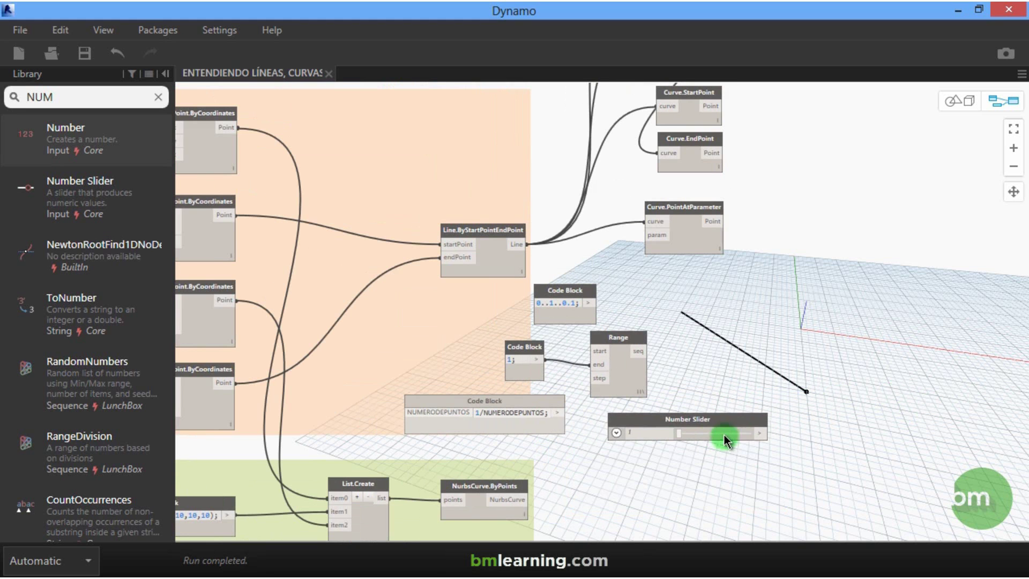
- Wire the slider into the point chain and set it to 22 points
mouse_move(727, 423)
left_mouse_down()
mouse_move(379, 423)
mouse_move(406, 412)
left_mouse_up()
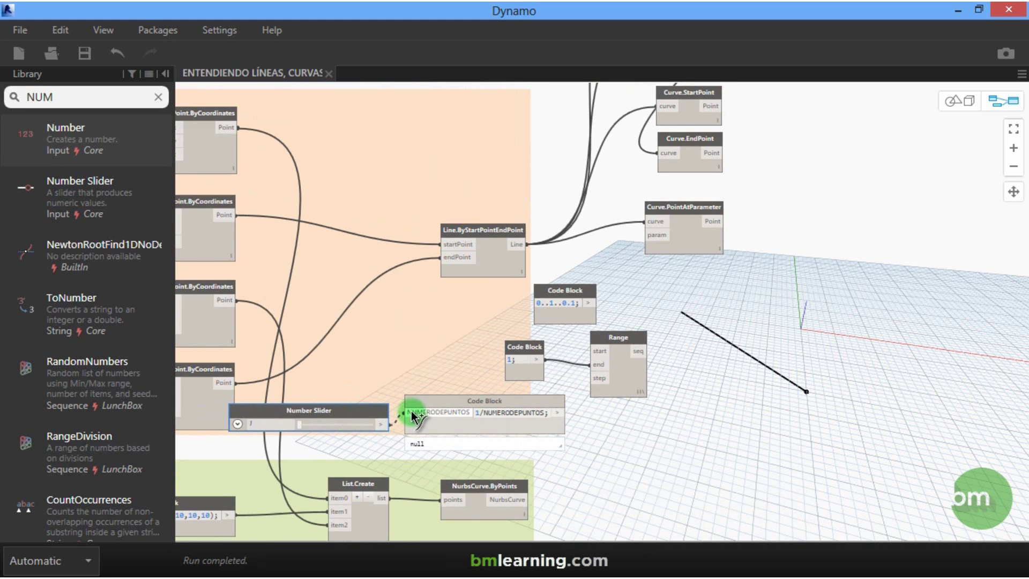
left_click_drag(560, 412, 598, 379)
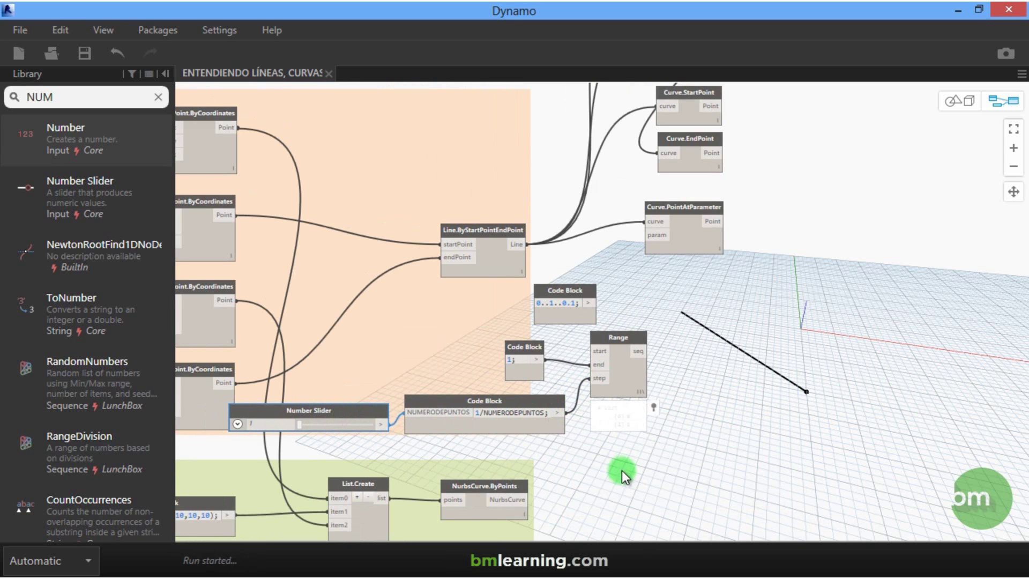
scroll(413, 459, "up", 1)
left_click_drag(301, 420, 317, 421)
mouse_move(678, 333)
left_mouse_down()
mouse_move(708, 297)
mouse_move(687, 198)
left_mouse_up()
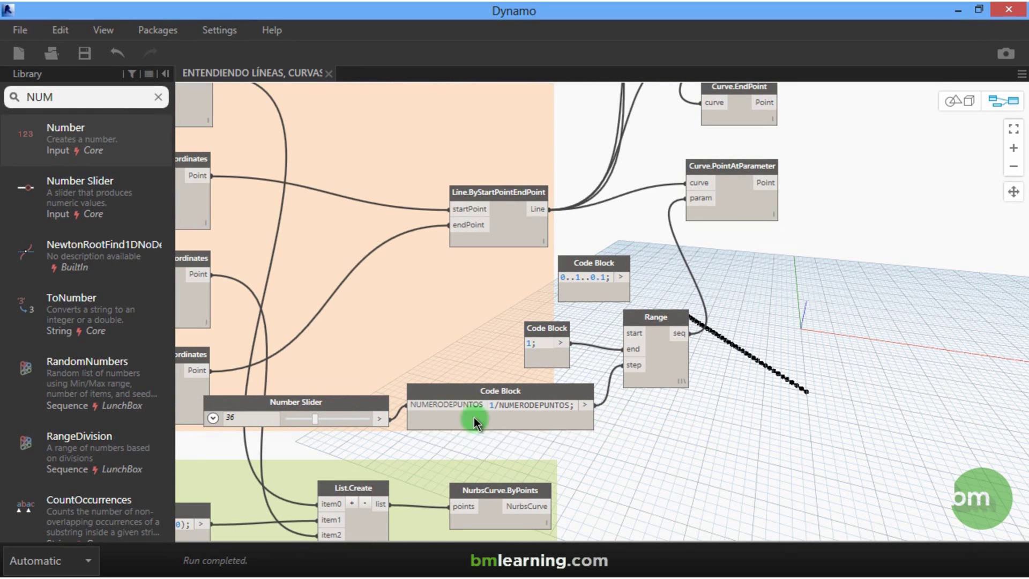
mouse_move(314, 420)
left_mouse_down()
mouse_move(292, 414)
mouse_move(314, 429)
mouse_move(353, 424)
left_mouse_up()
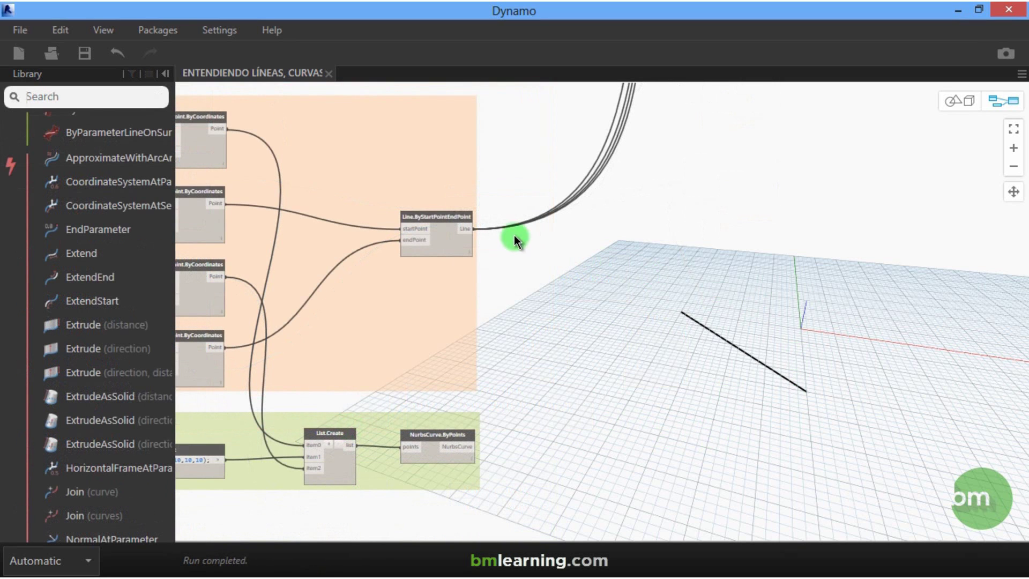
- Zoom to NurbsCurve.ByPoints and enable its Preview so the arc shows in 3D
scroll(557, 363, "down", 3)
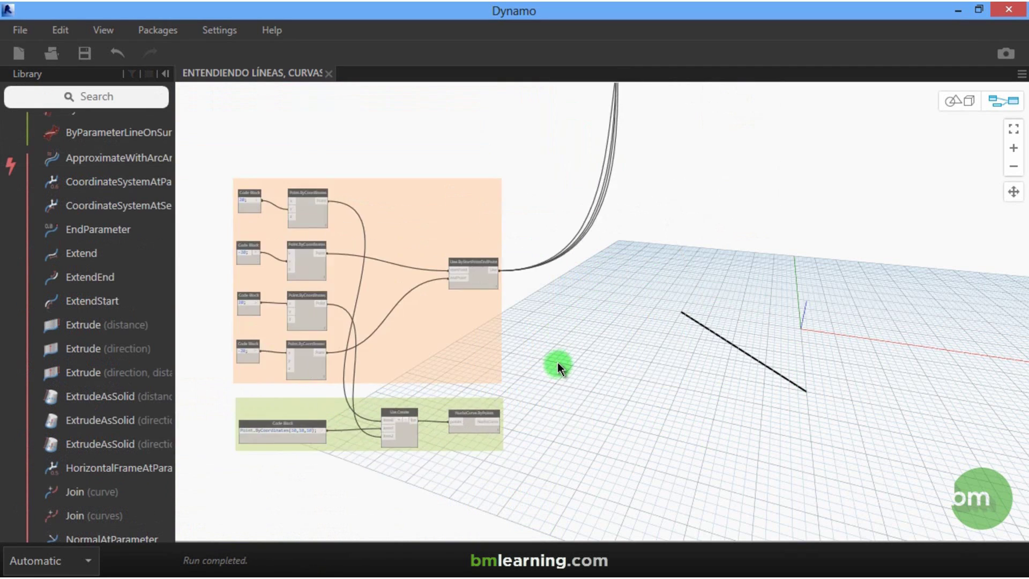
scroll(557, 363, "down", 3)
scroll(513, 355, "up", 2)
scroll(489, 353, "up", 2)
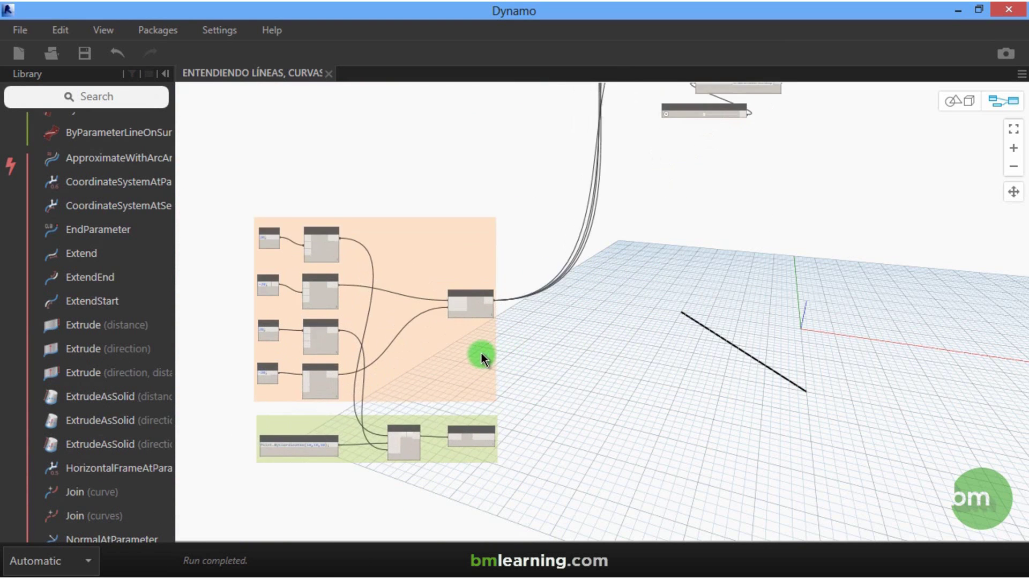
scroll(479, 352, "up", 2)
scroll(472, 350, "up", 2)
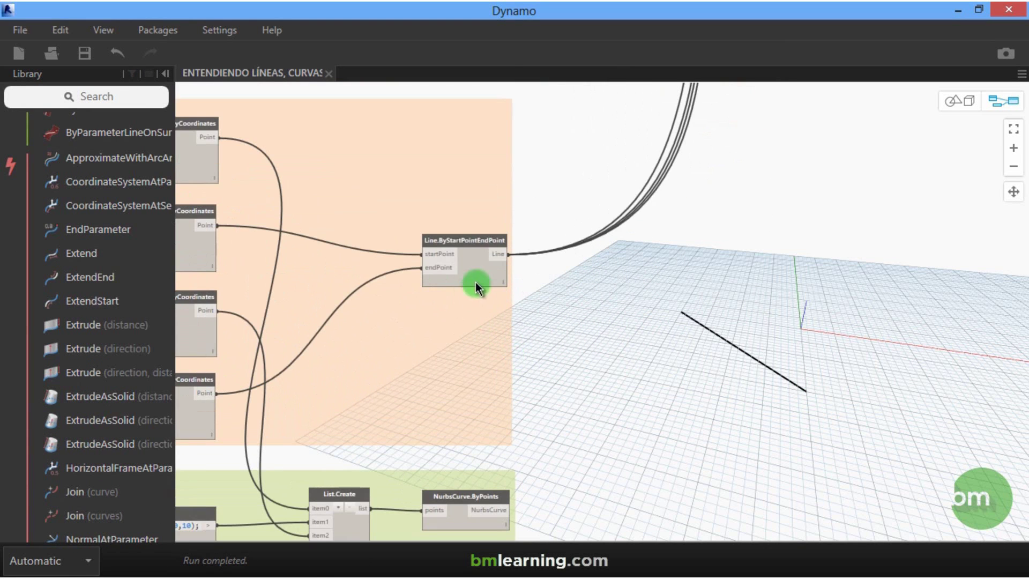
scroll(462, 268, "down", 2)
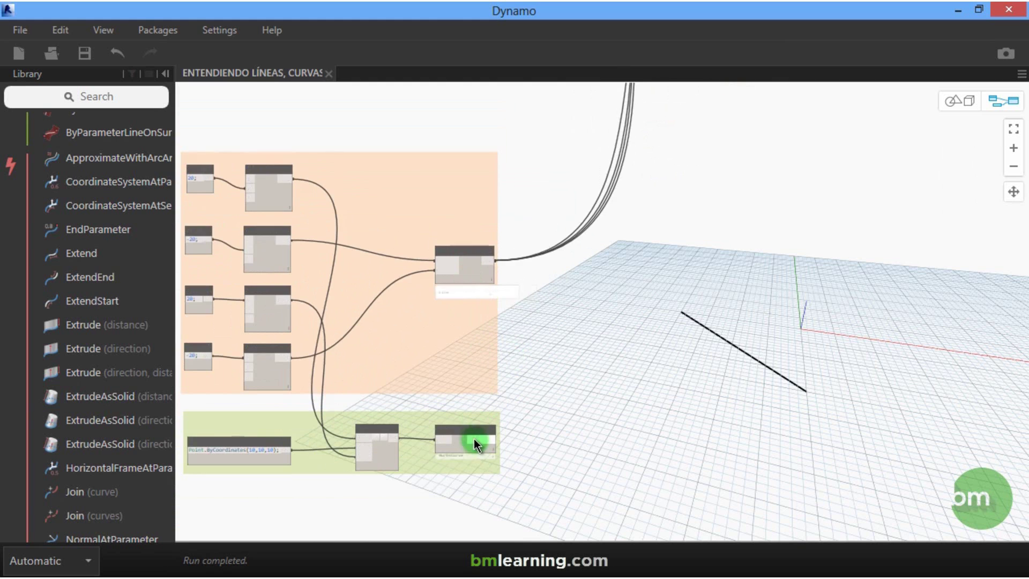
scroll(467, 451, "up", 1)
scroll(465, 451, "up", 3)
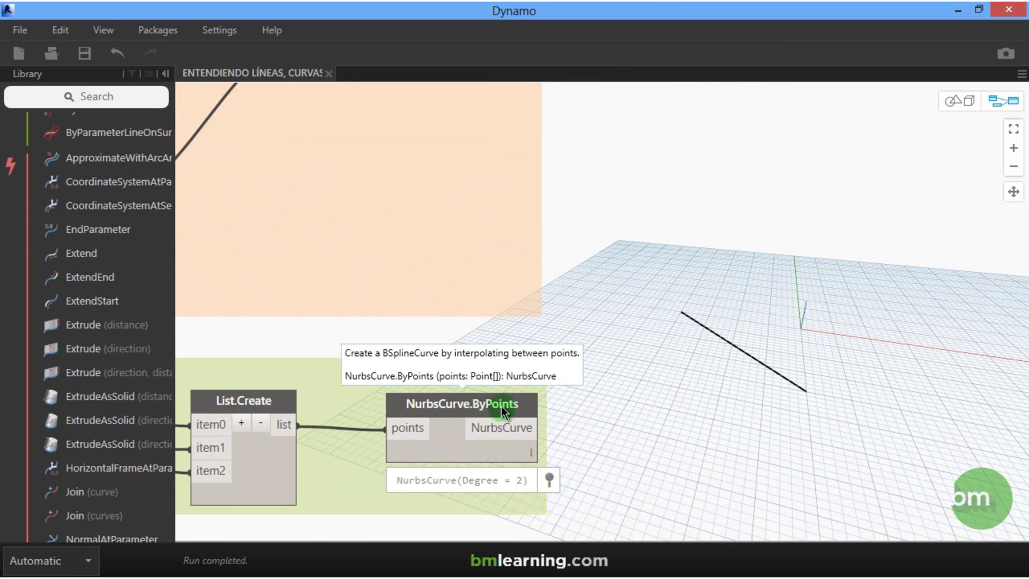
scroll(482, 382, "down", 2)
scroll(466, 384, "down", 2)
scroll(485, 395, "down", 2)
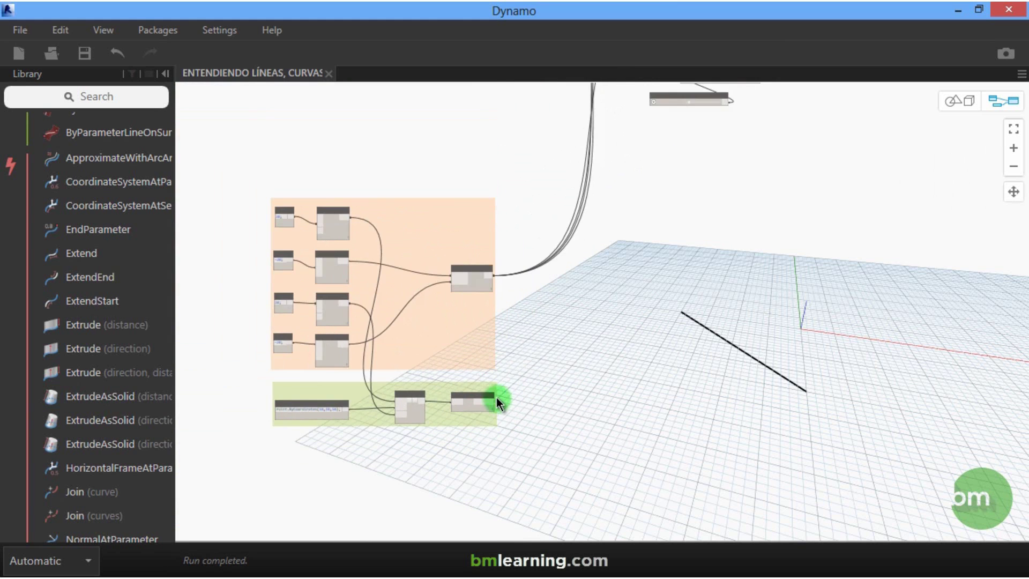
scroll(461, 397, "up", 2)
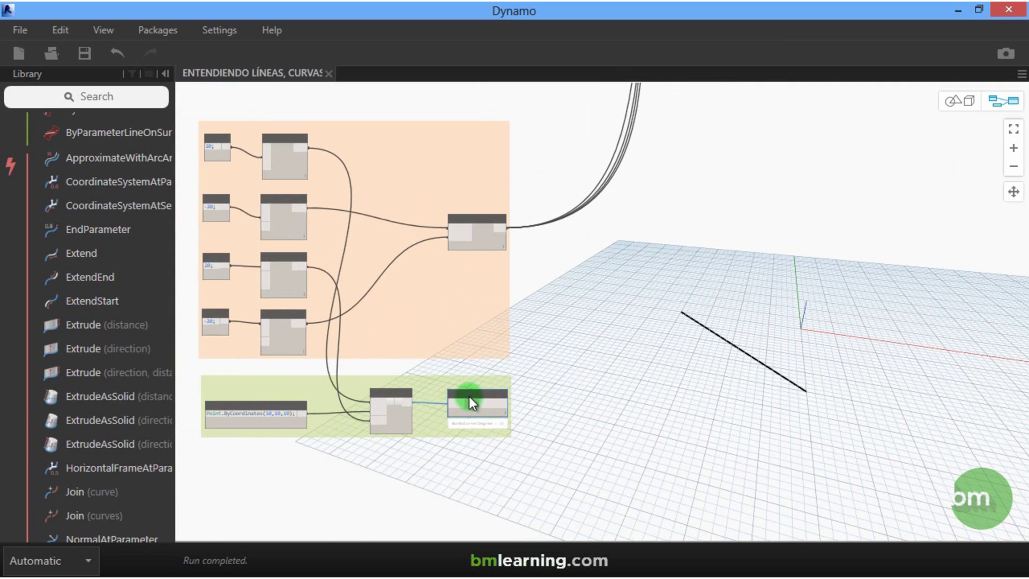
right_click(469, 396)
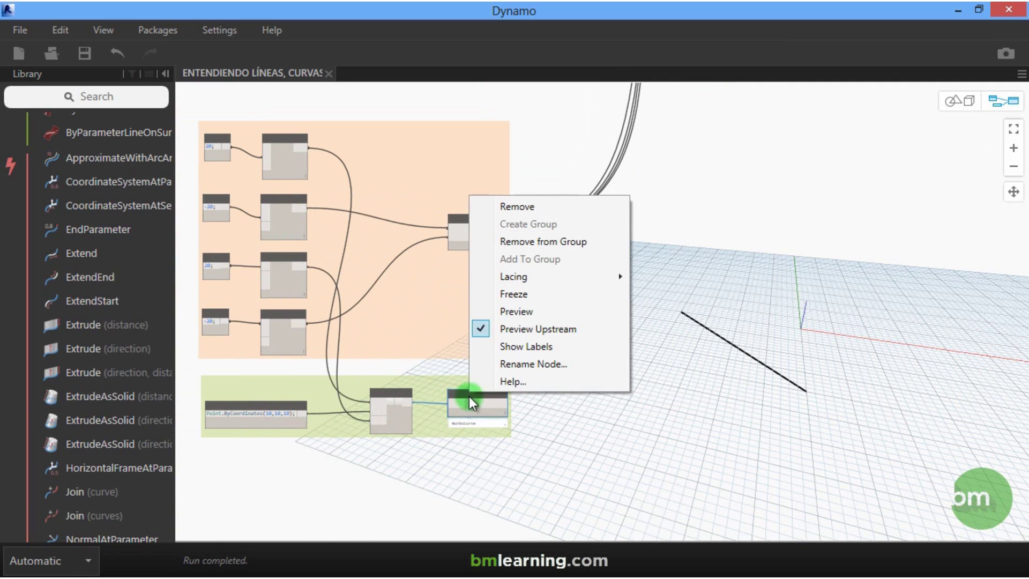
left_click(488, 312)
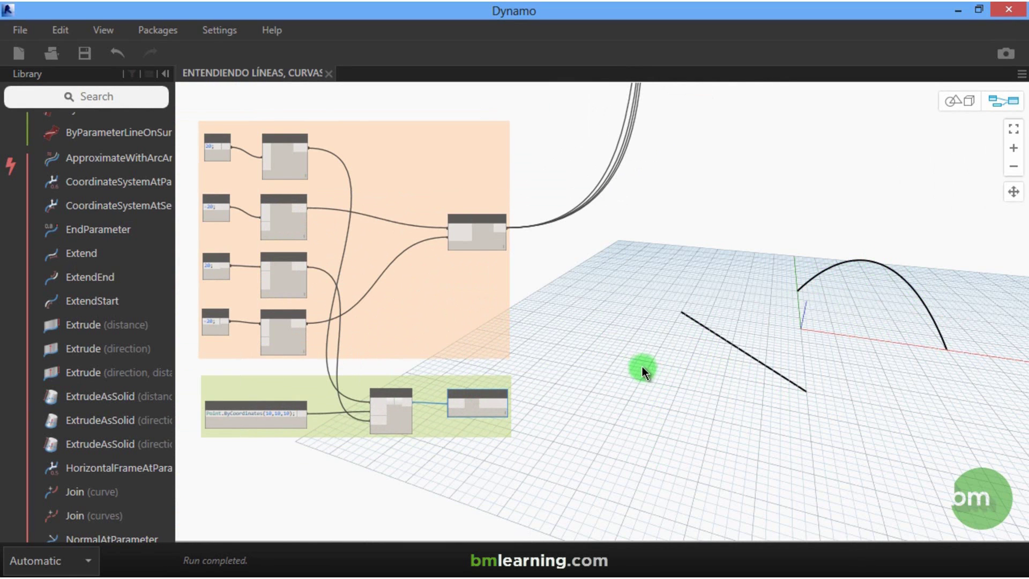
- Add a Surface.ByLoft node near the graph
mouse_move(166, 196)
scroll(170, 177, "up", 5)
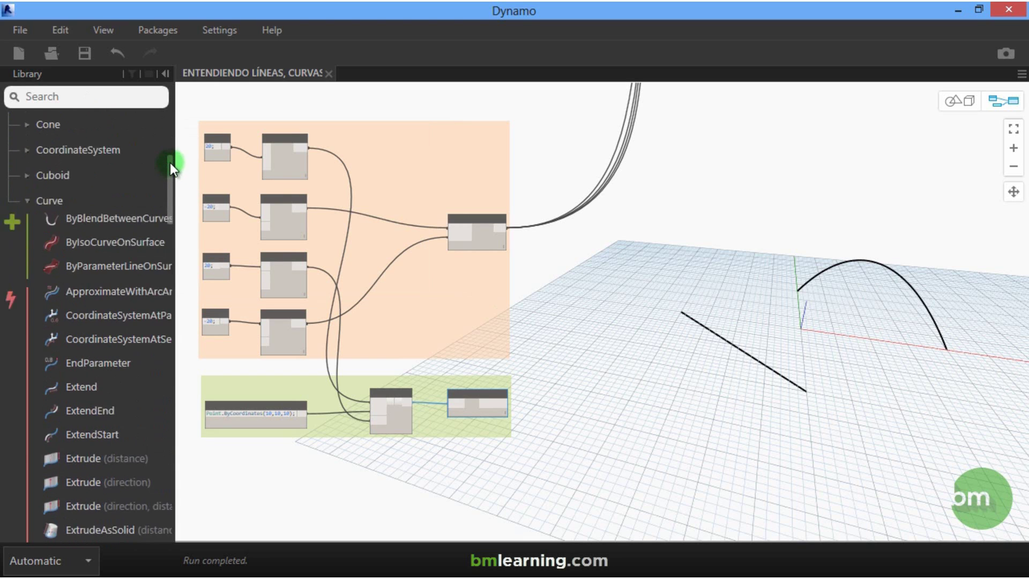
left_click(28, 237)
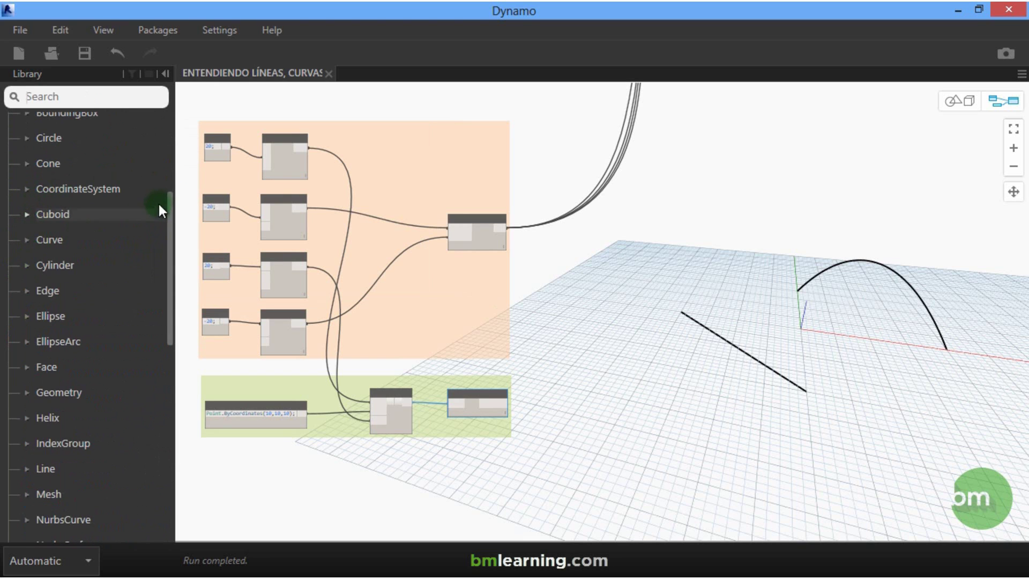
left_click_drag(168, 207, 166, 326)
left_click(30, 468)
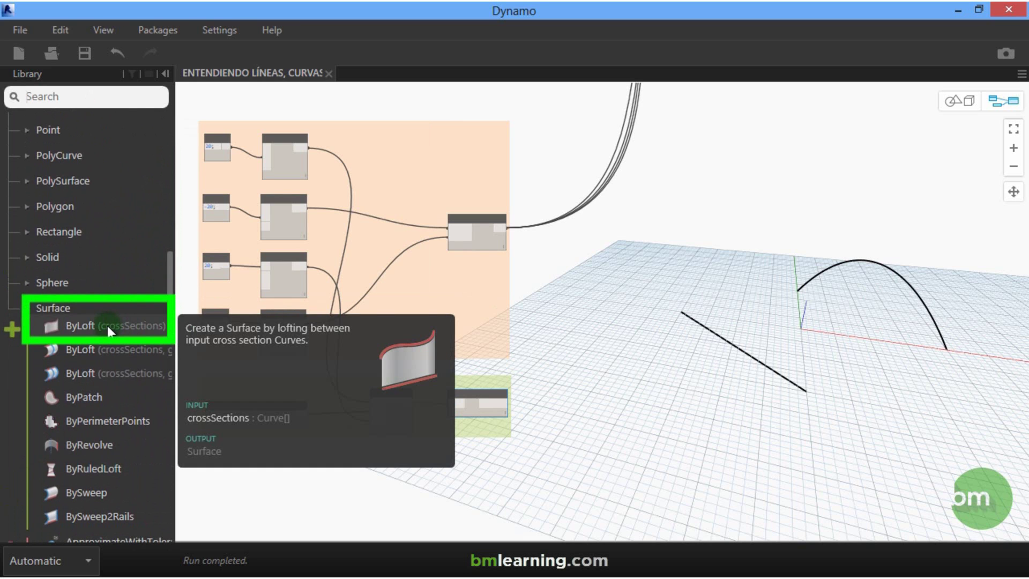
left_click(128, 322)
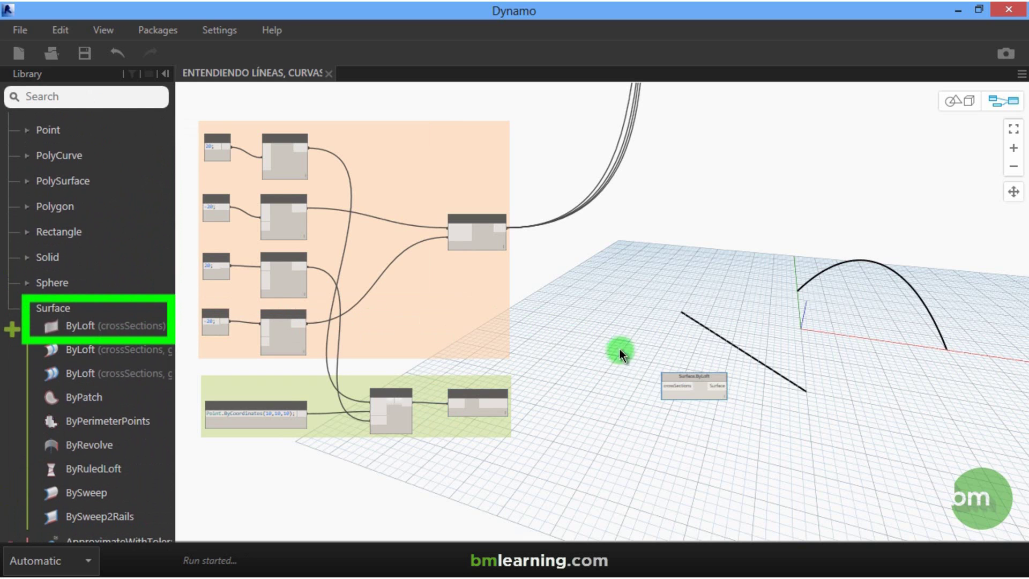
left_click_drag(712, 379, 653, 285)
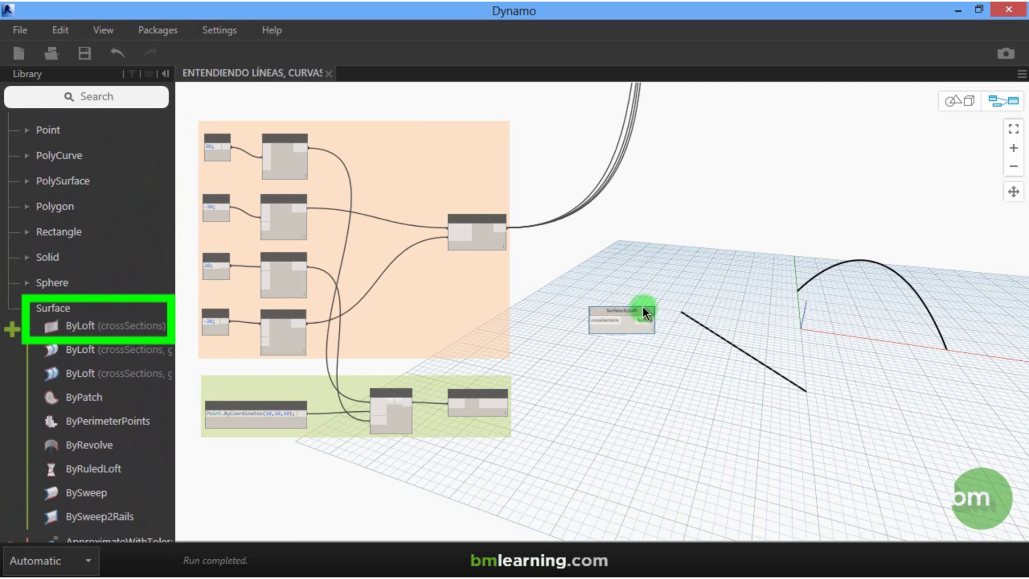
scroll(659, 303, "up", 3)
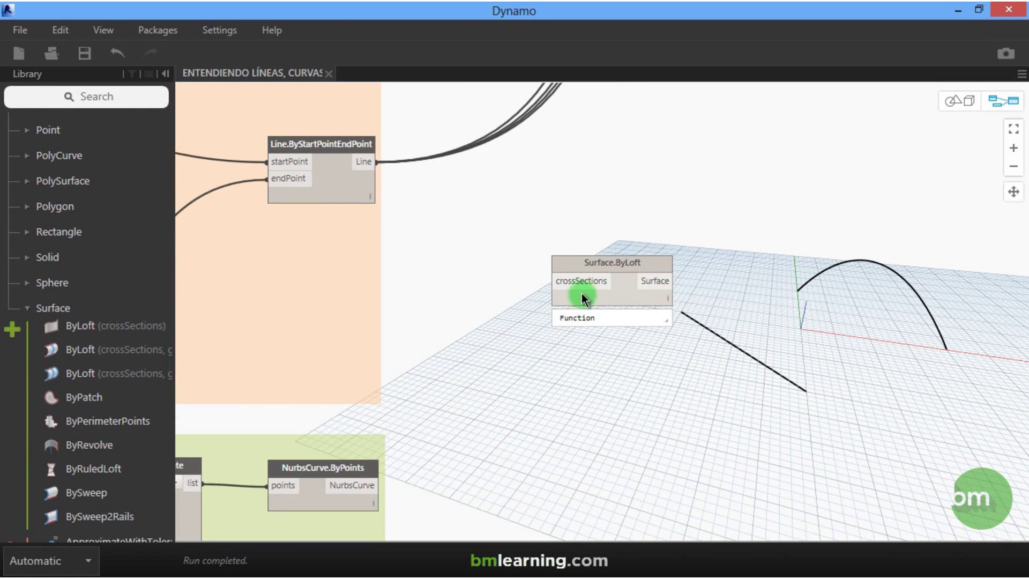
- Collect the line and arc in a two-item List.Create feeding the loft's crossSections
left_click(97, 100)
type("LIST")
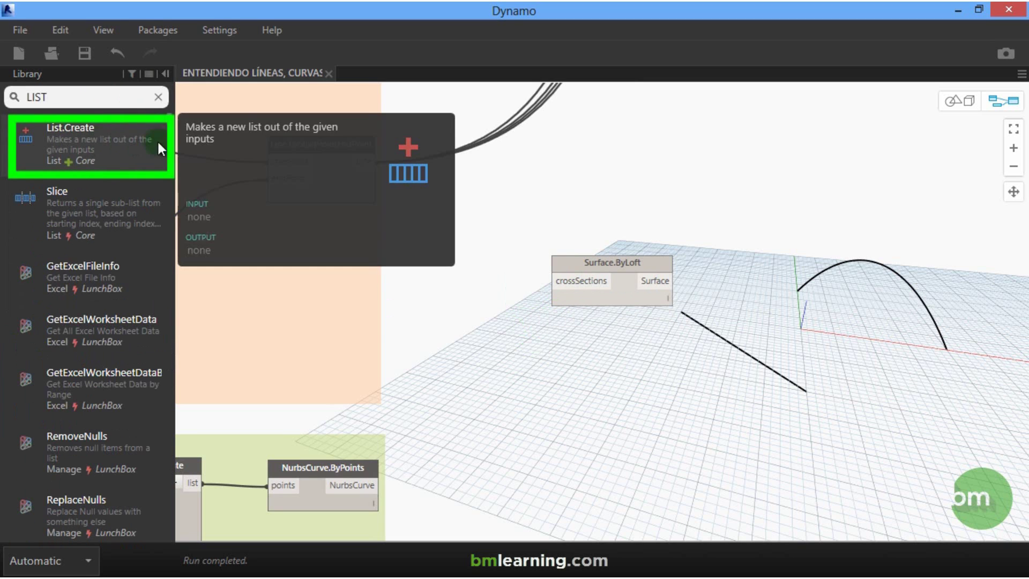
mouse_move(123, 140)
left_mouse_down()
mouse_move(607, 290)
mouse_move(504, 283)
mouse_move(471, 267)
left_mouse_up()
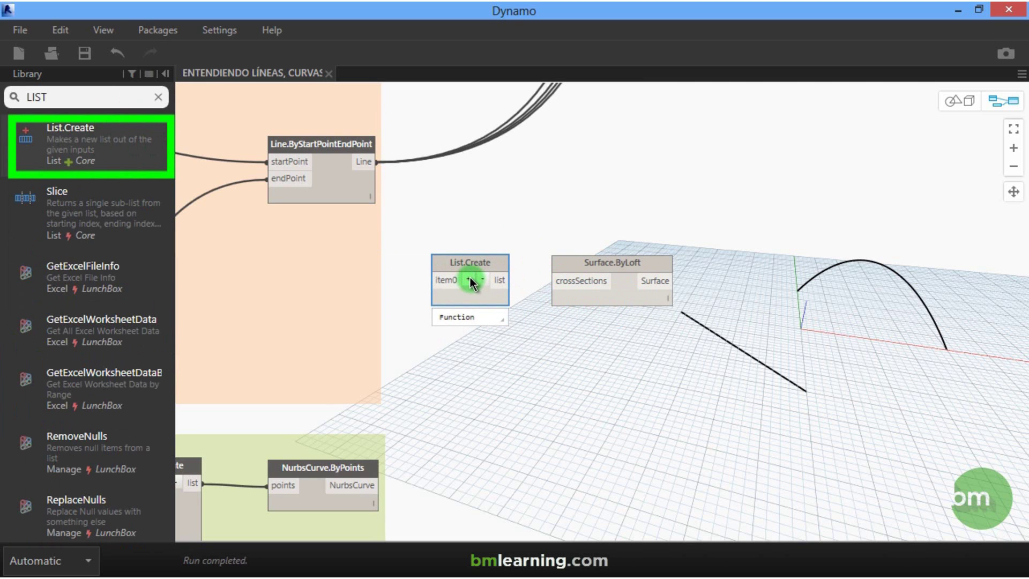
left_click(470, 279)
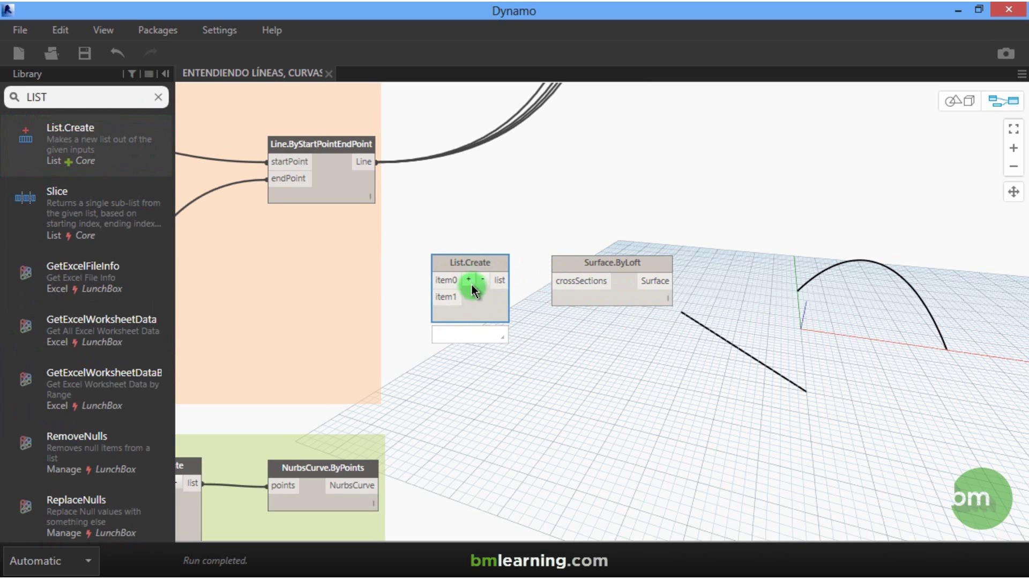
left_click_drag(363, 165, 439, 279)
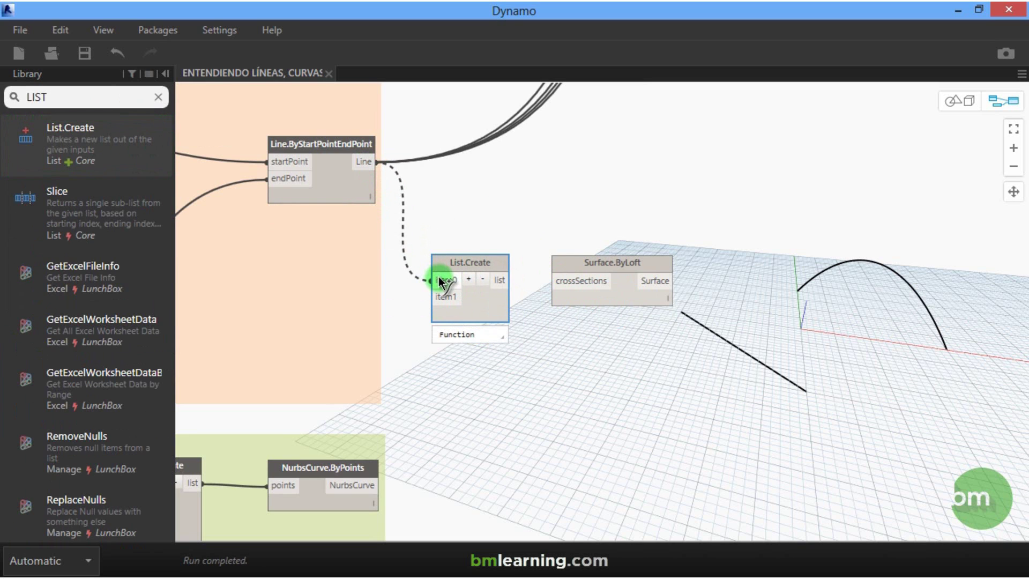
mouse_move(377, 485)
left_mouse_down()
mouse_move(420, 299)
mouse_move(431, 298)
left_mouse_up()
left_click_drag(501, 280, 554, 280)
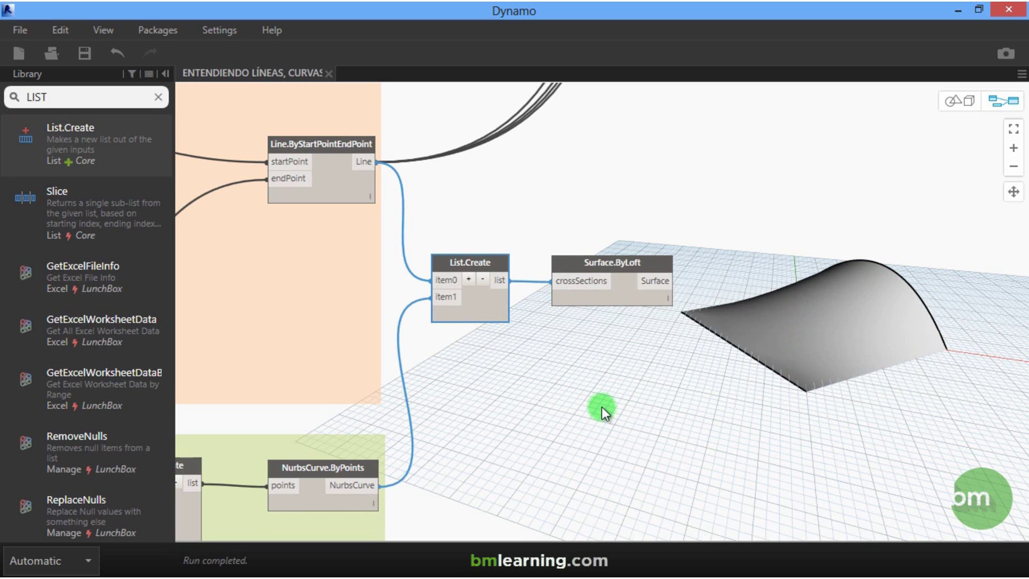
- Add a Surface.Area node and feed it the lofted surface, reading about 902.84
left_click(158, 97)
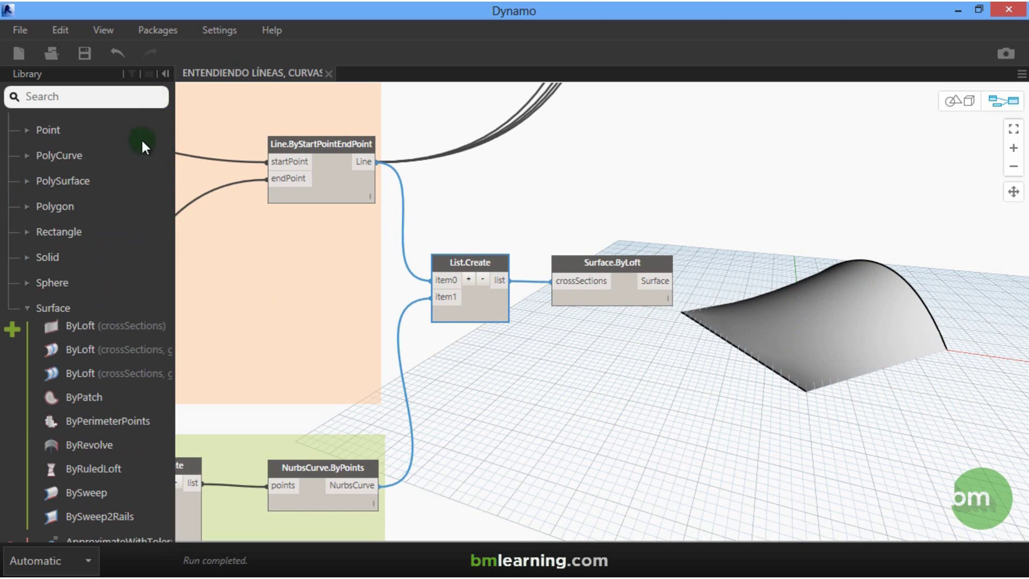
left_click_drag(170, 274, 174, 413)
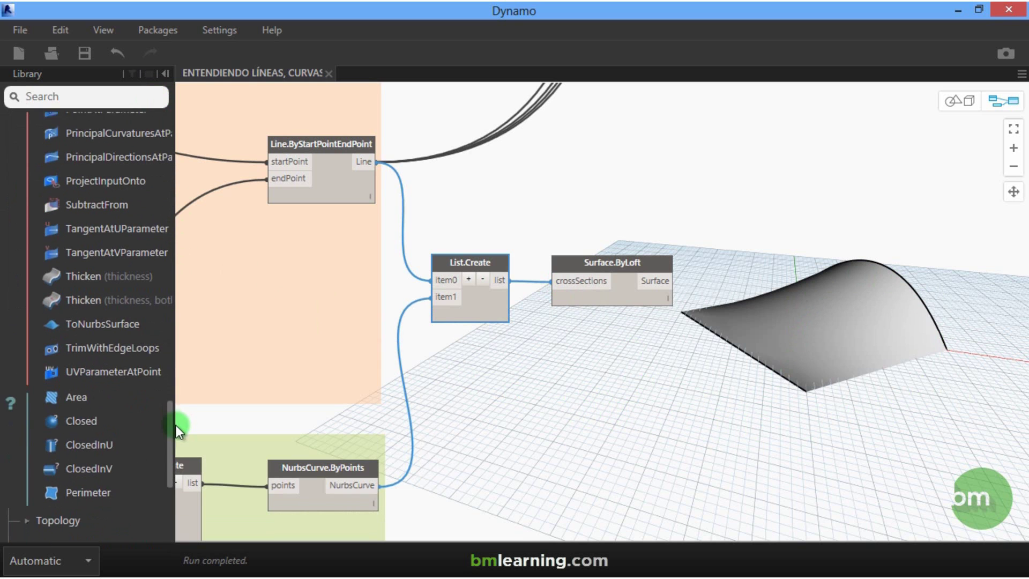
left_click(76, 393)
left_click(674, 280)
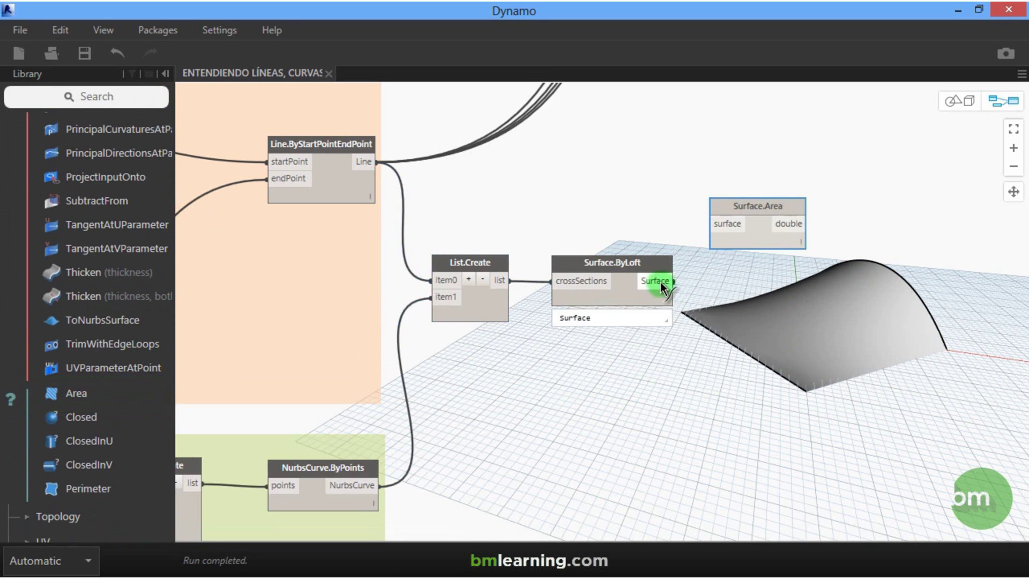
left_click(723, 227)
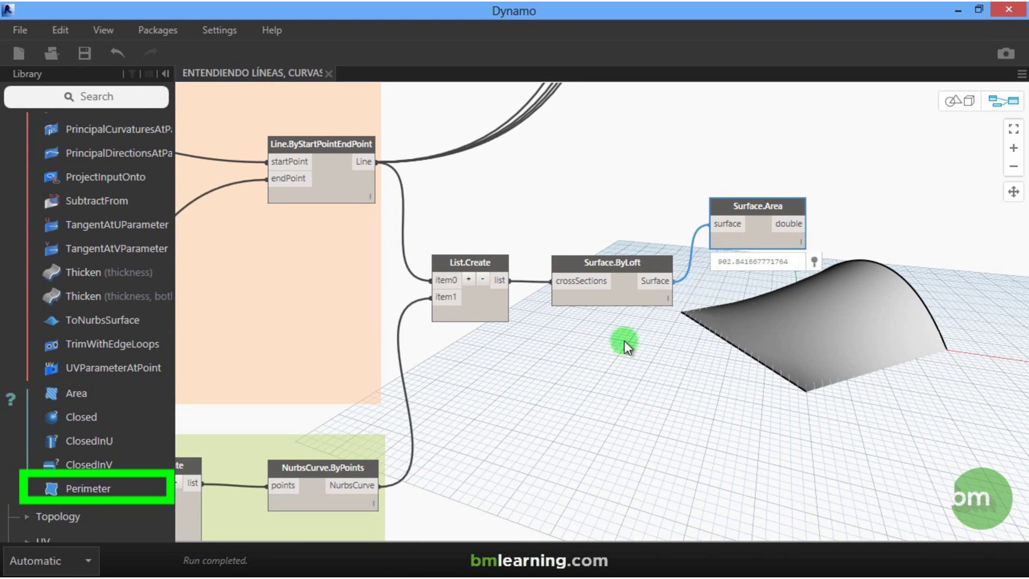
- Add a Surface.Perimeter node below the surface and wire the lofted surface into it
left_click(104, 488)
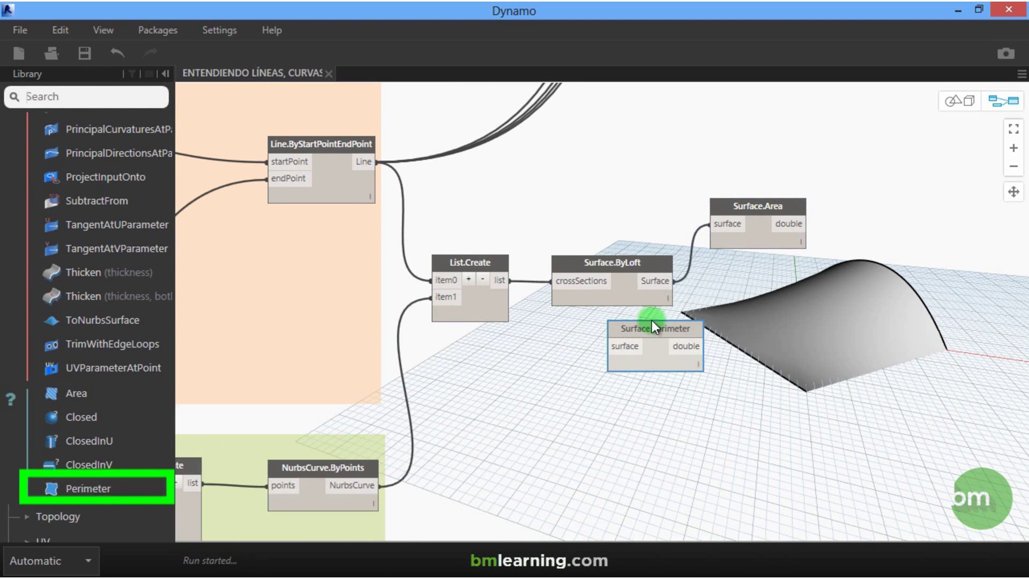
left_click_drag(684, 341, 780, 398)
left_click(704, 403)
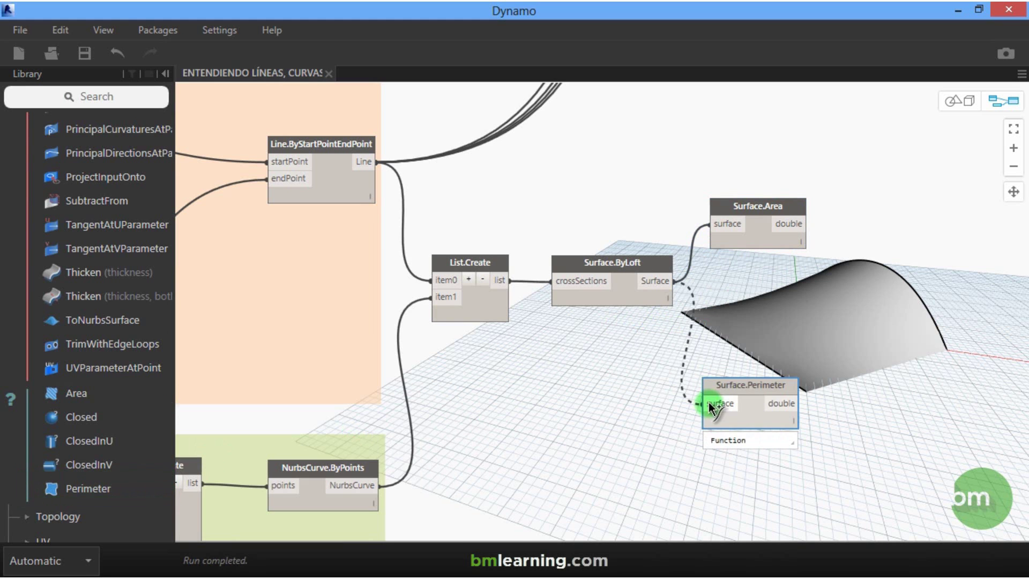
left_click(674, 281)
- Add a Surface.PerimeterCurves node under the perimeter node and connect the lofted surface
scroll(174, 396, "up", 3)
scroll(174, 393, "up", 2)
scroll(175, 390, "up", 1)
scroll(176, 383, "up", 1)
scroll(178, 373, "up", 3)
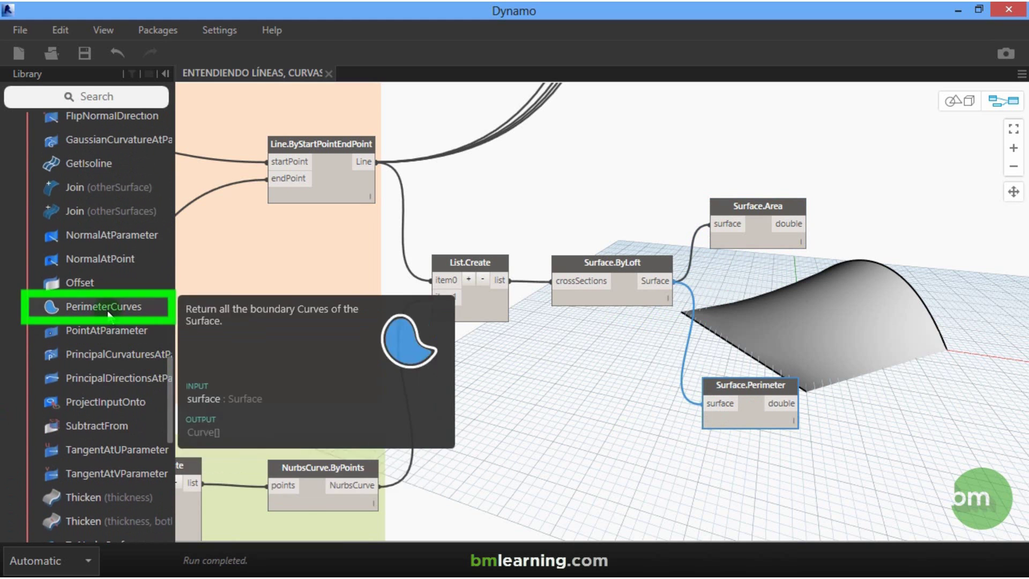
left_click(104, 306)
left_click_drag(652, 347, 731, 444)
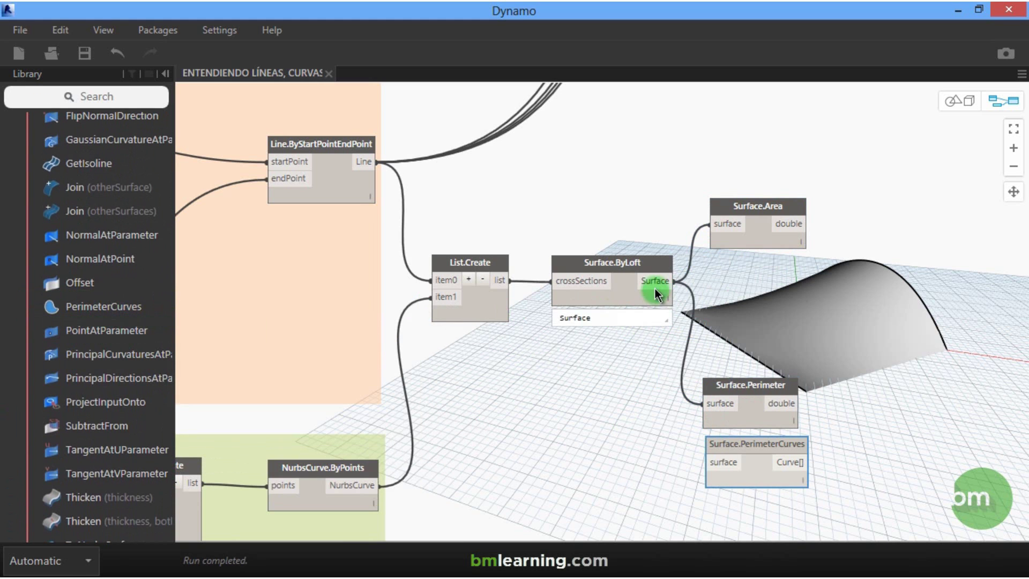
mouse_move(674, 280)
left_mouse_down()
mouse_move(675, 442)
mouse_move(702, 459)
left_mouse_up()
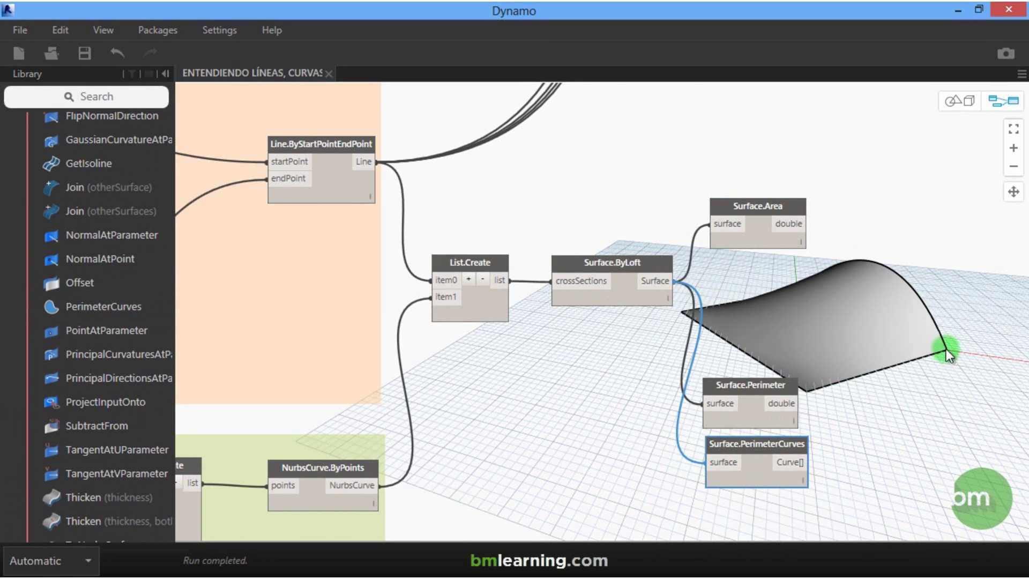
- Place a Surface.PointAtParameter node at upper right, fed by Surface.ByLoft's surface output
scroll(171, 417, "up", 2)
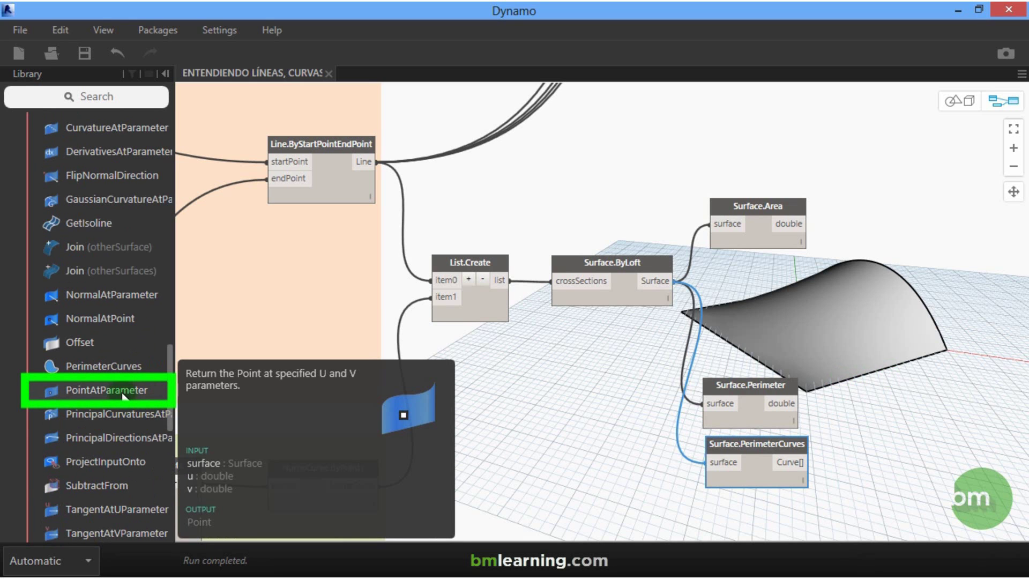
left_click(123, 396)
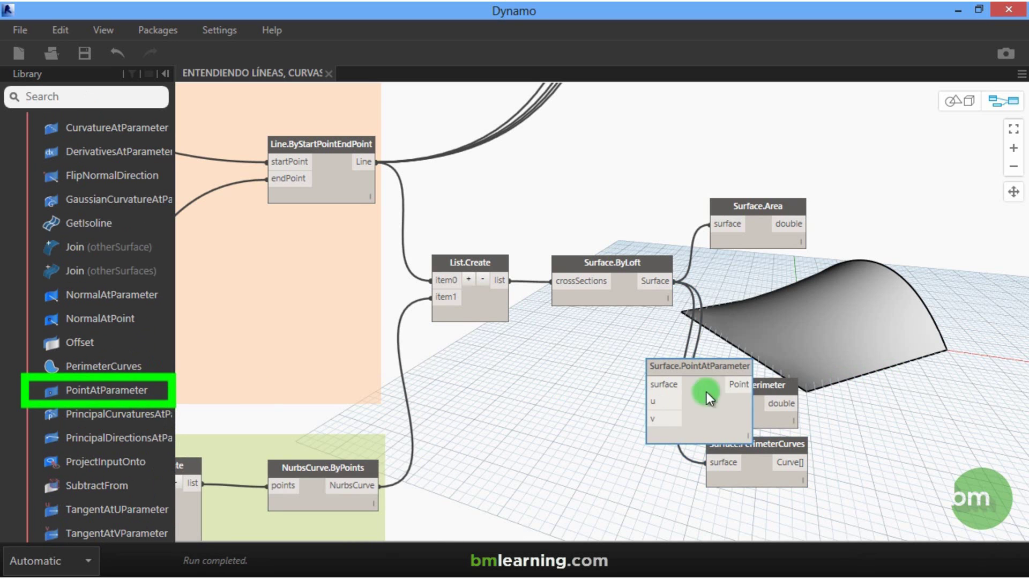
left_click_drag(735, 370, 900, 150)
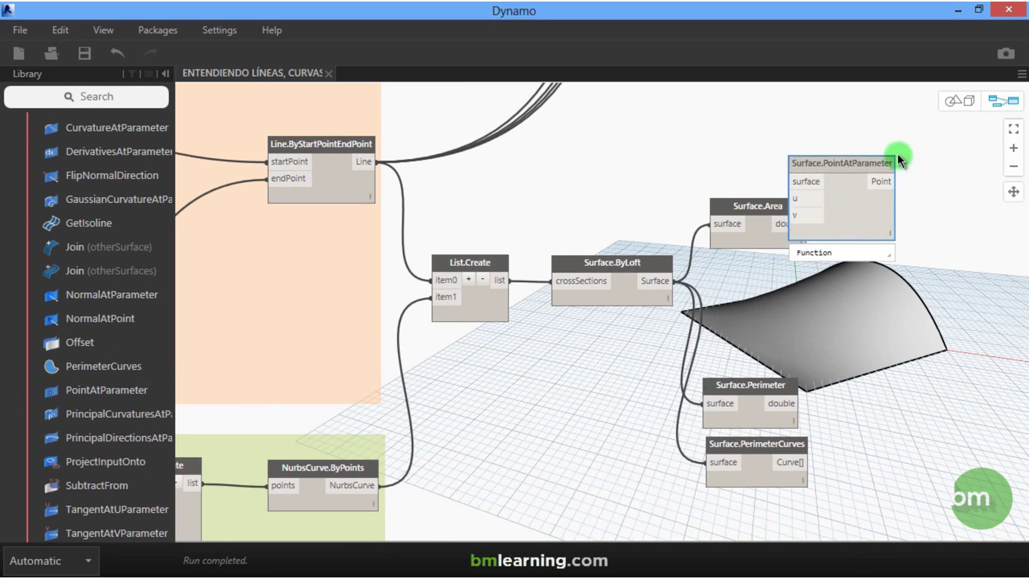
scroll(901, 151, "up", 1)
left_click(602, 300)
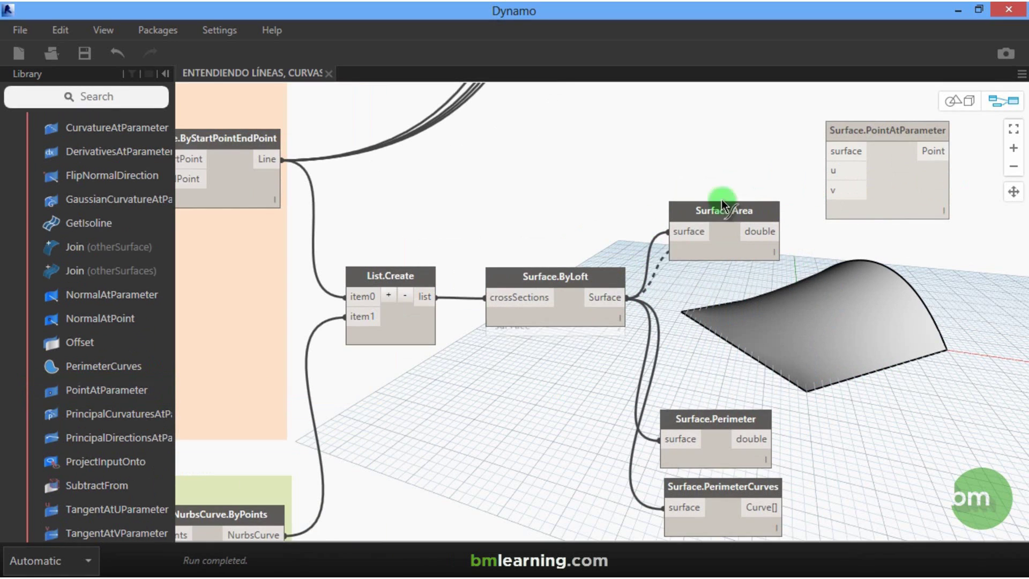
left_click(824, 151)
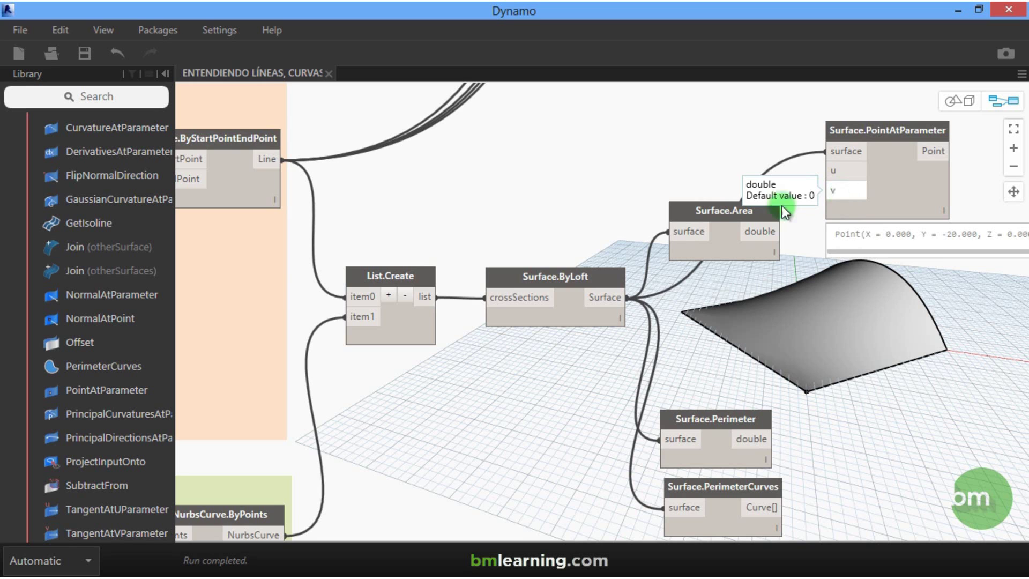
left_click(624, 163)
left_click_drag(625, 164, 762, 128)
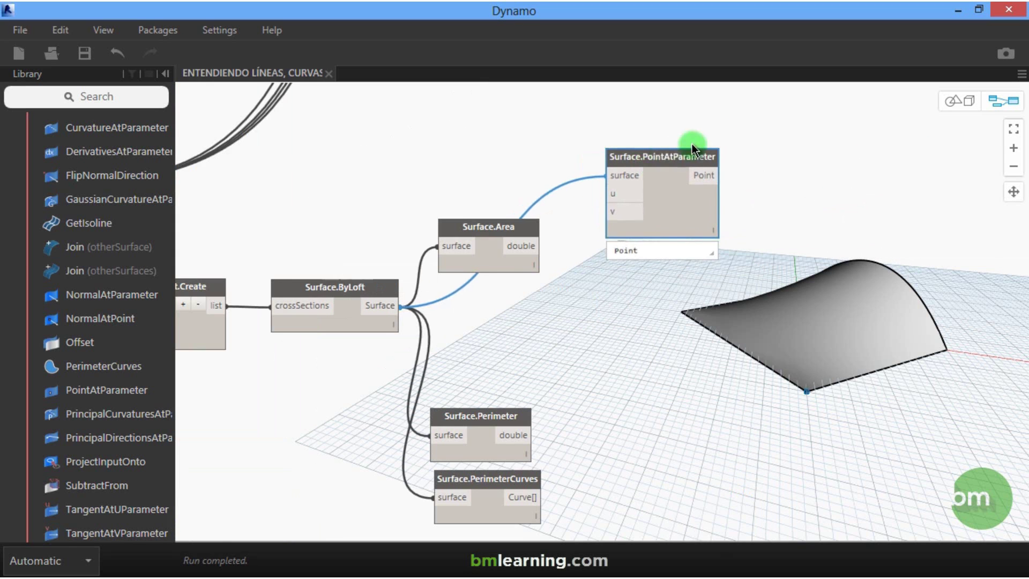
left_click(643, 259)
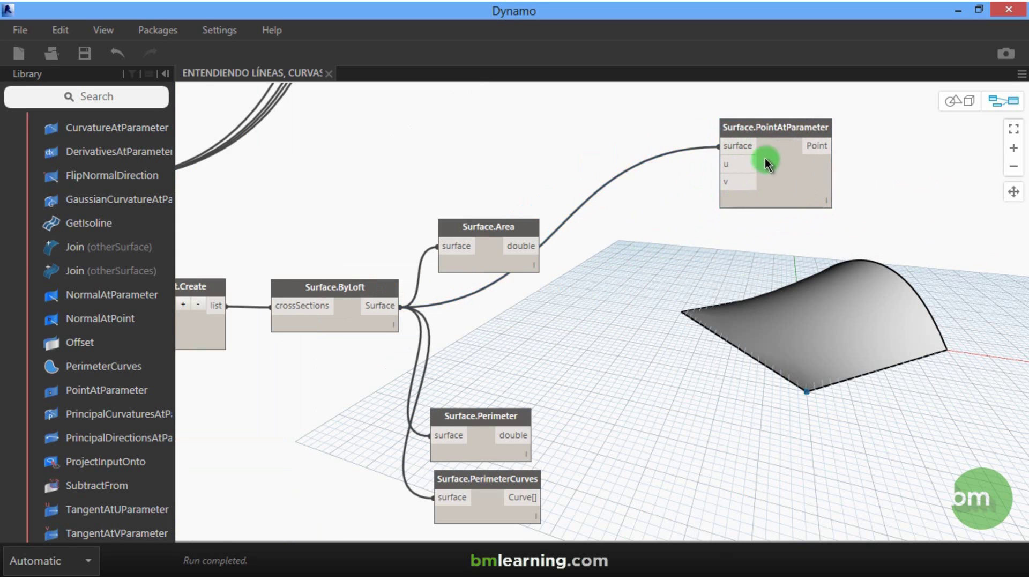
scroll(756, 154, "up", 3)
scroll(755, 154, "up", 2)
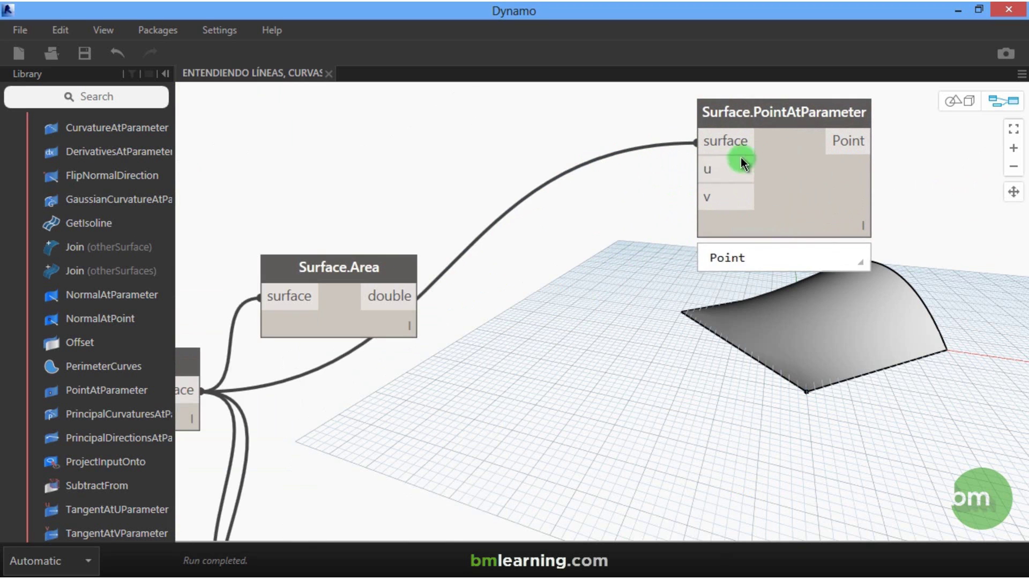
- Create a code block with 0.5; and wire it into both u and v of Surface.PointAtParameter
double_click(549, 237)
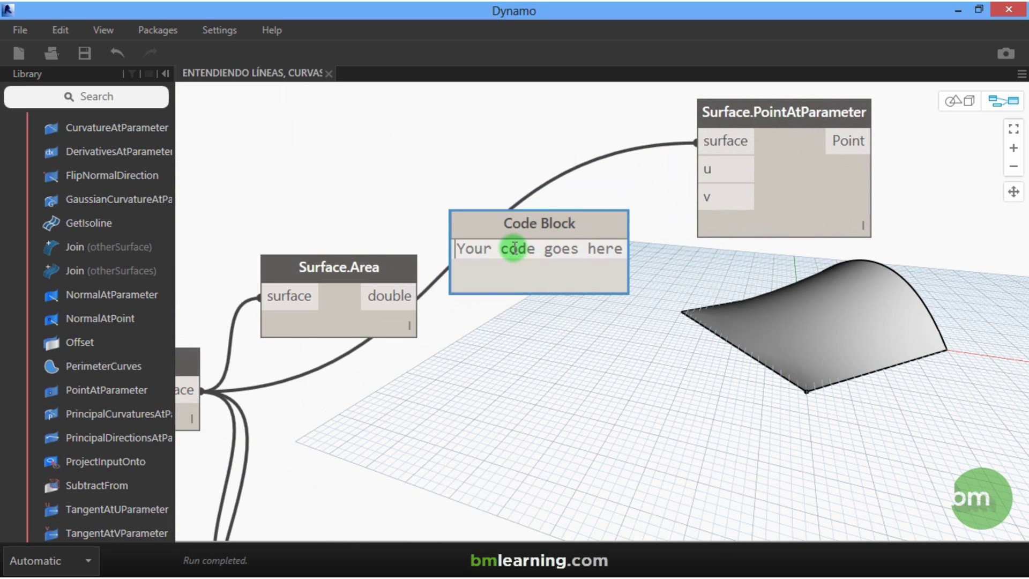
type("0")
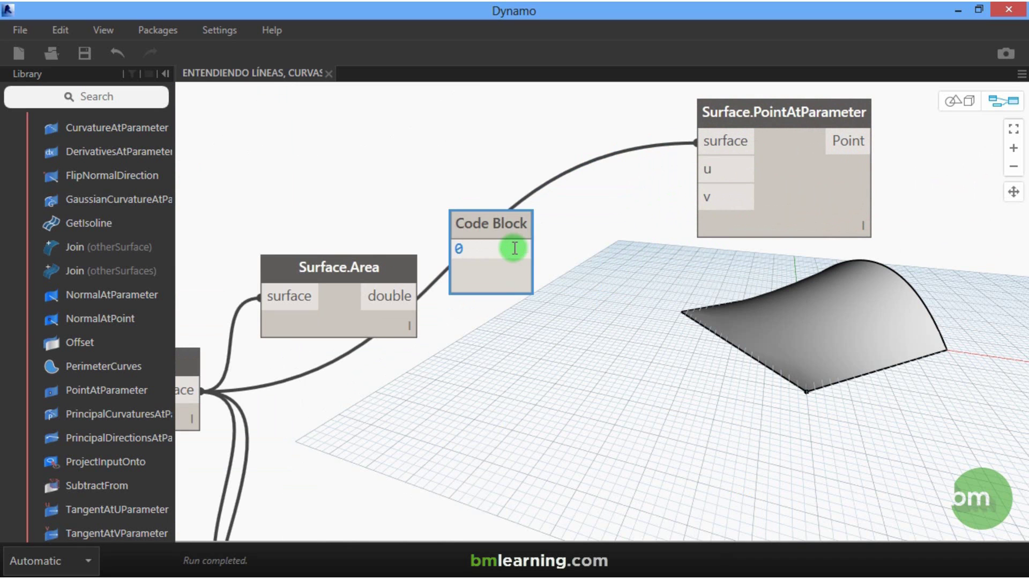
type(".5;")
left_click(541, 248)
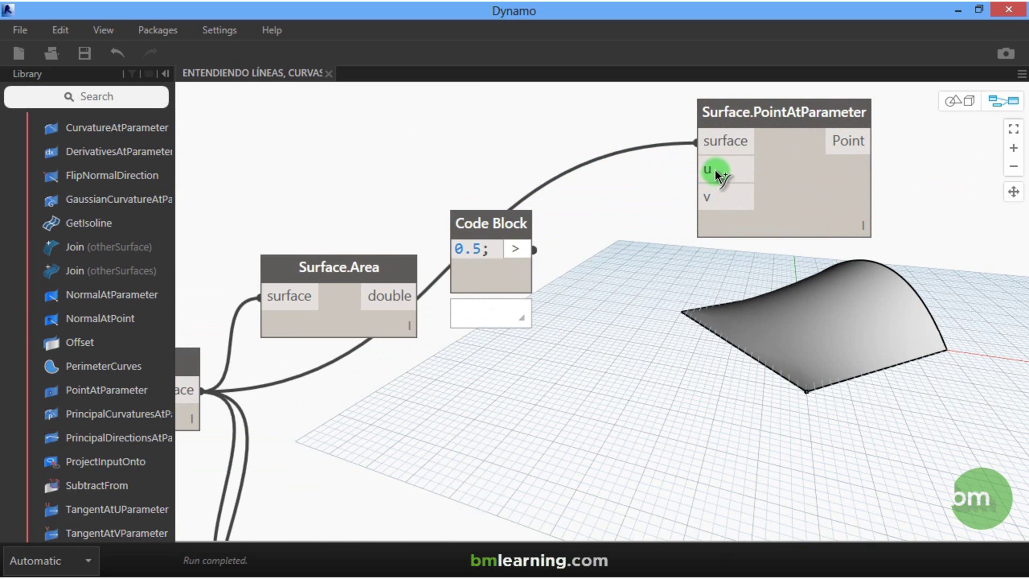
left_click_drag(520, 247, 715, 171)
left_click_drag(520, 248, 710, 203)
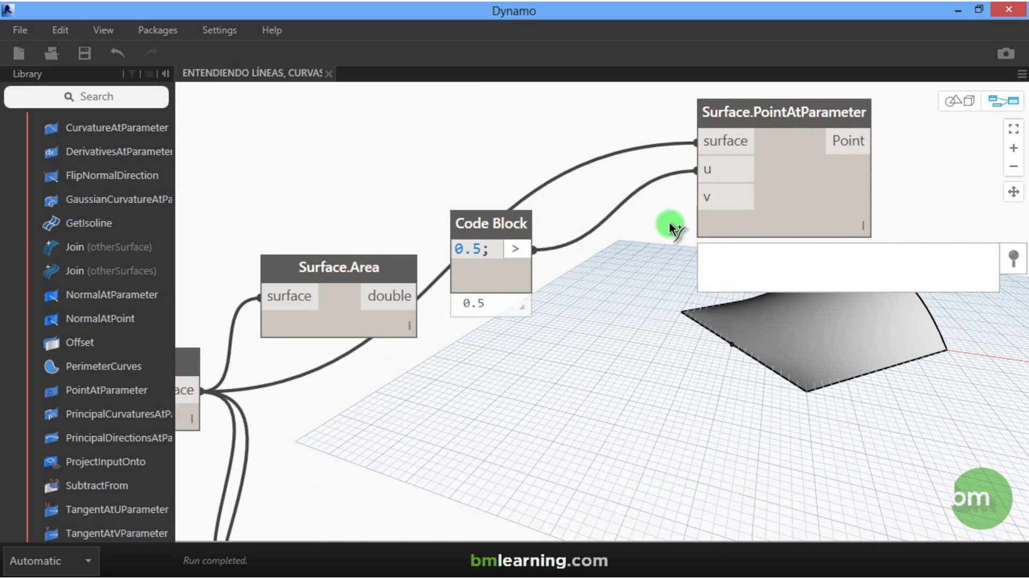
left_click(710, 204)
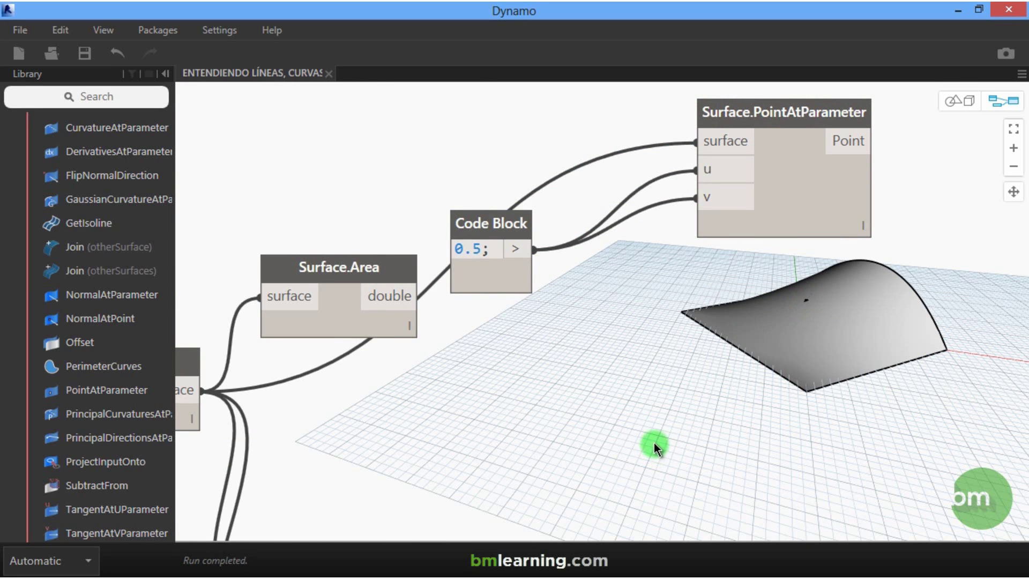
left_click_drag(508, 228, 568, 229)
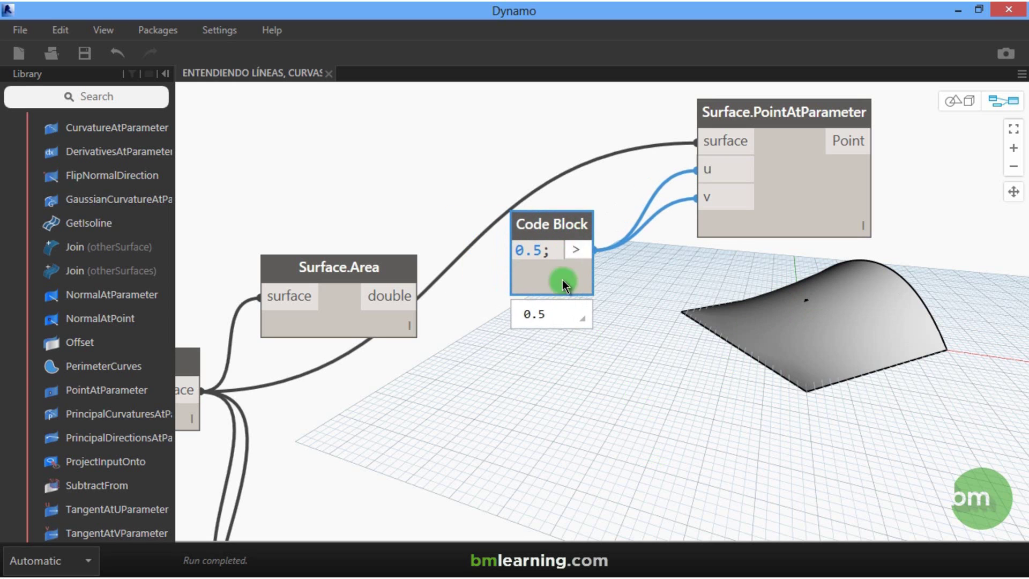
- Add a second code block 0..1..0.2 and wire it into both u and v inputs
double_click(542, 352)
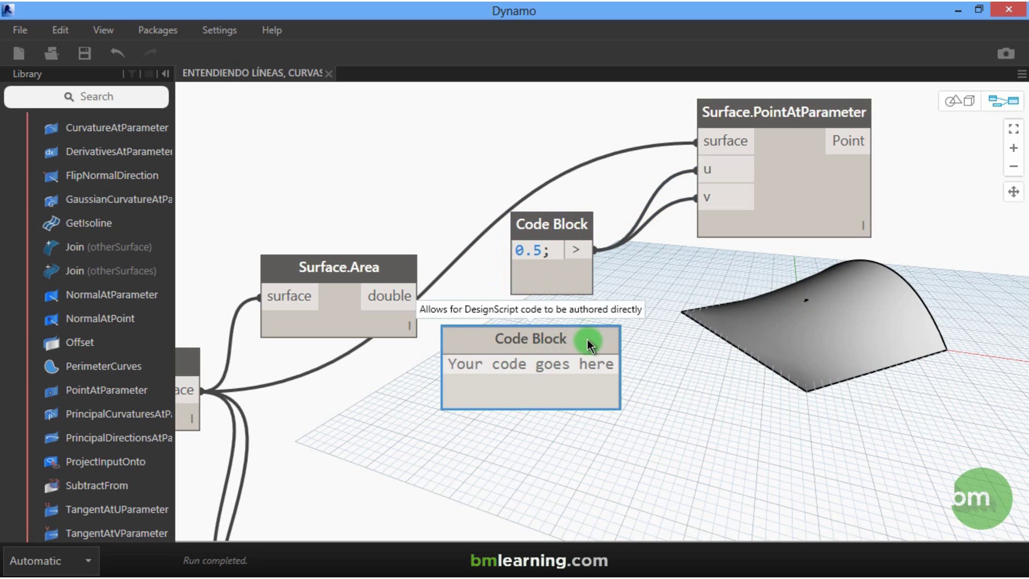
left_click_drag(586, 339, 621, 341)
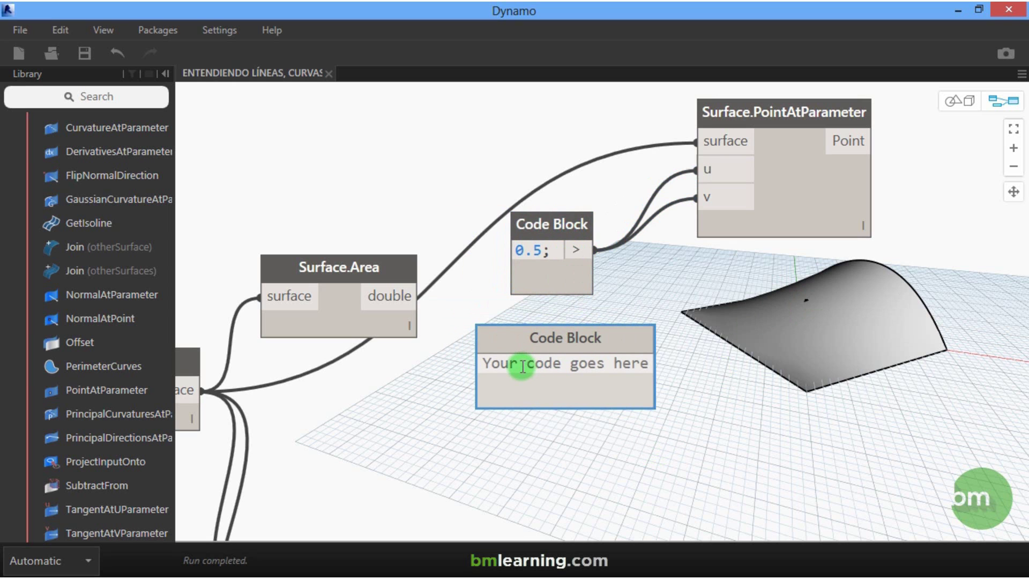
type("0..1..")
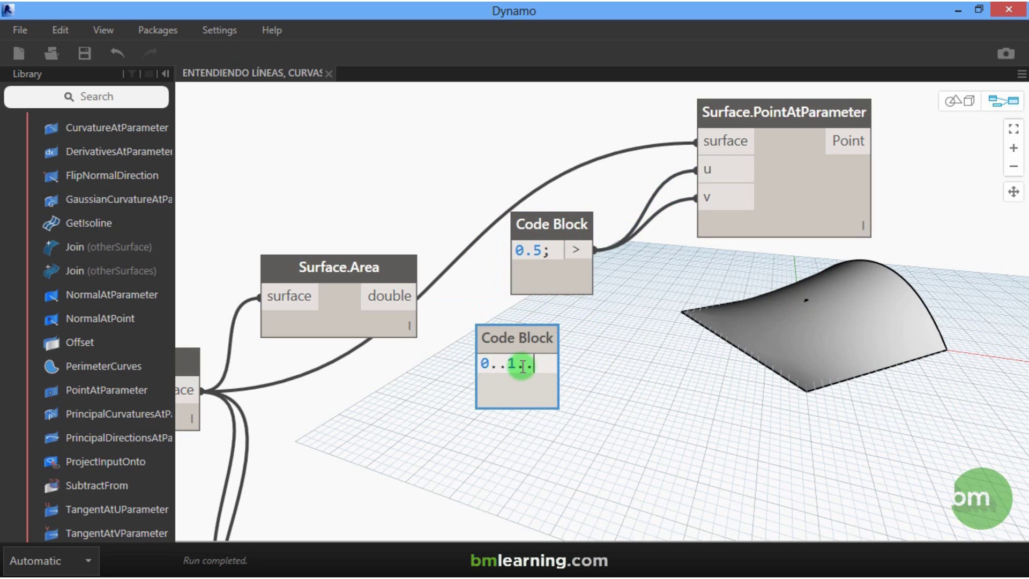
type("0.2")
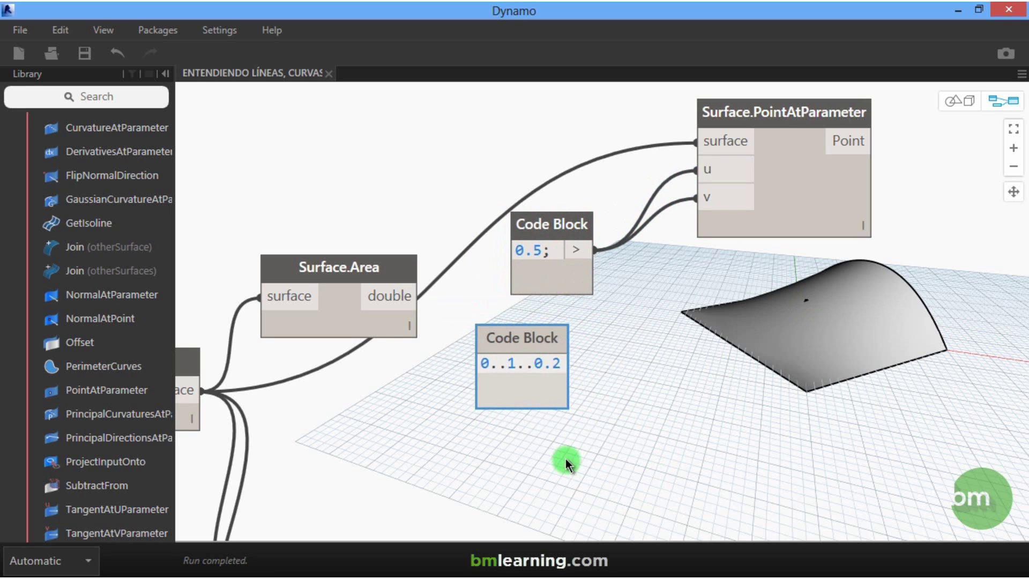
left_click(566, 462)
right_click(560, 227)
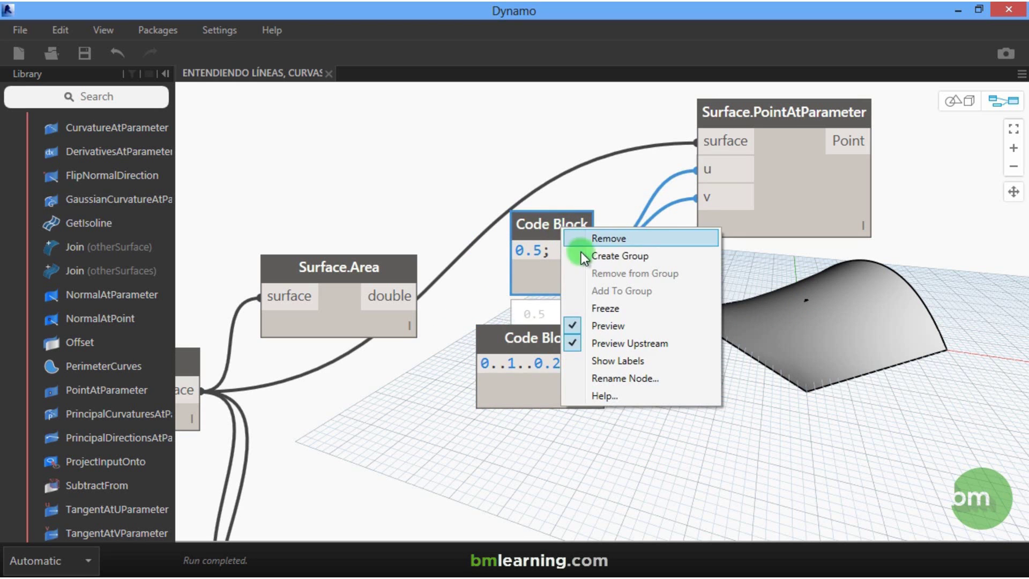
left_click(577, 324)
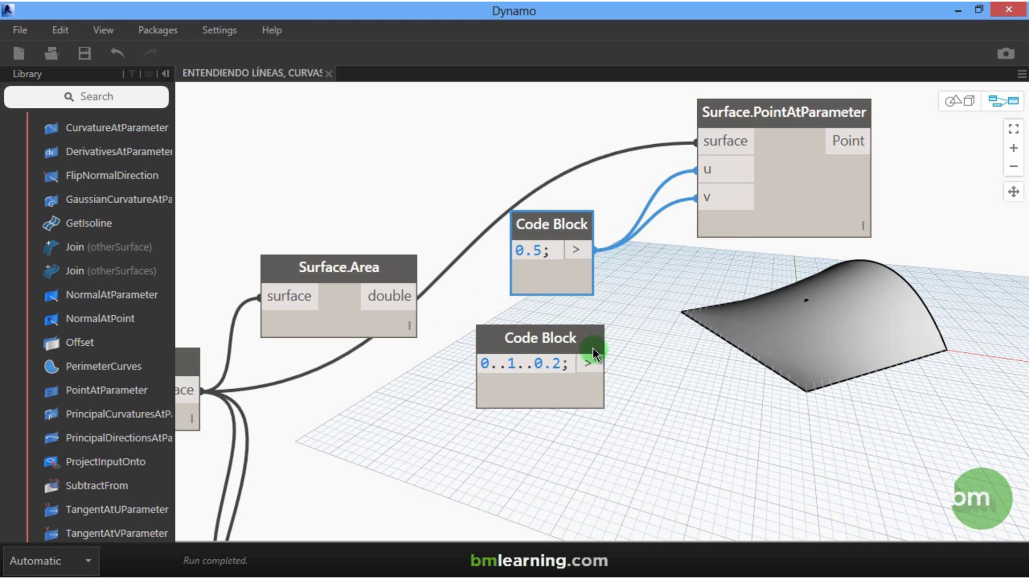
left_click_drag(595, 361, 697, 169)
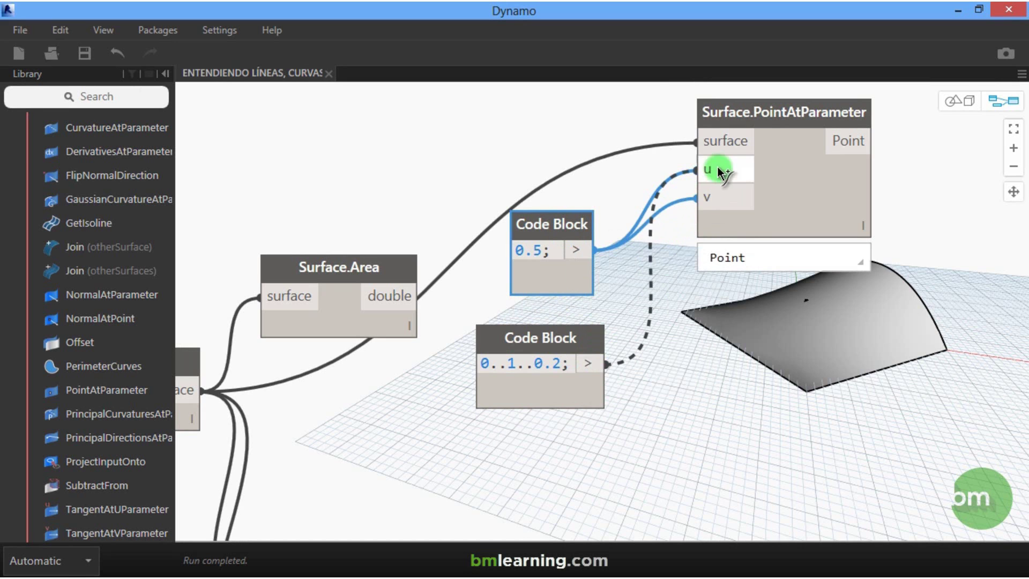
left_click_drag(606, 363, 700, 198)
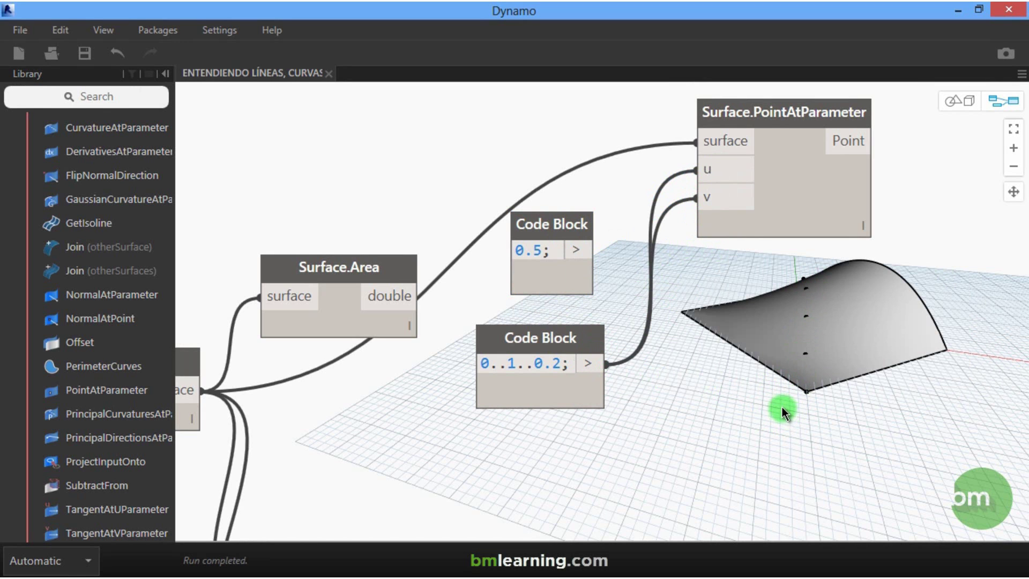
- Set Surface.PointAtParameter lacing to Cross Product to form a point grid
left_click(863, 224)
right_click(862, 224)
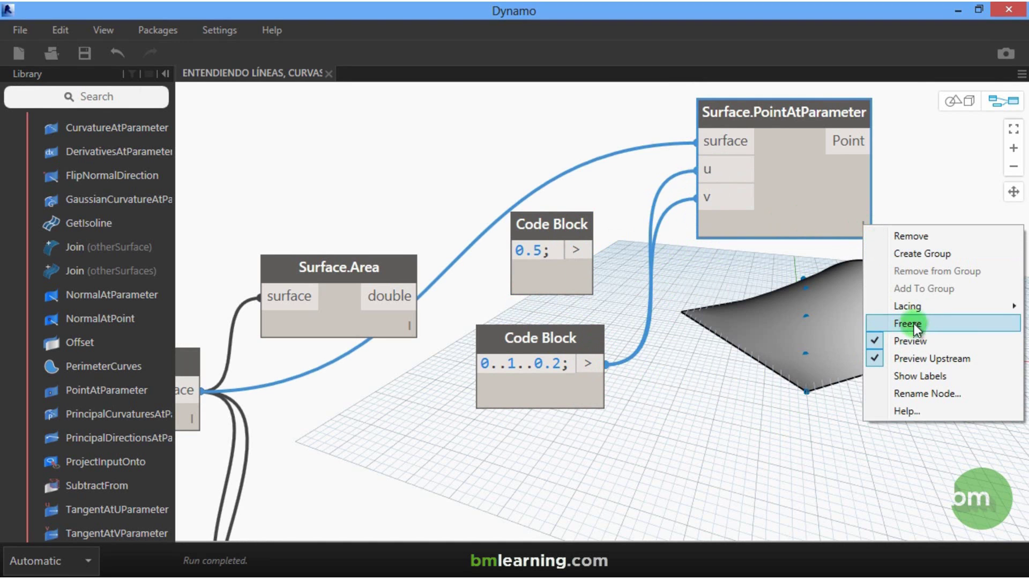
mouse_move(907, 306)
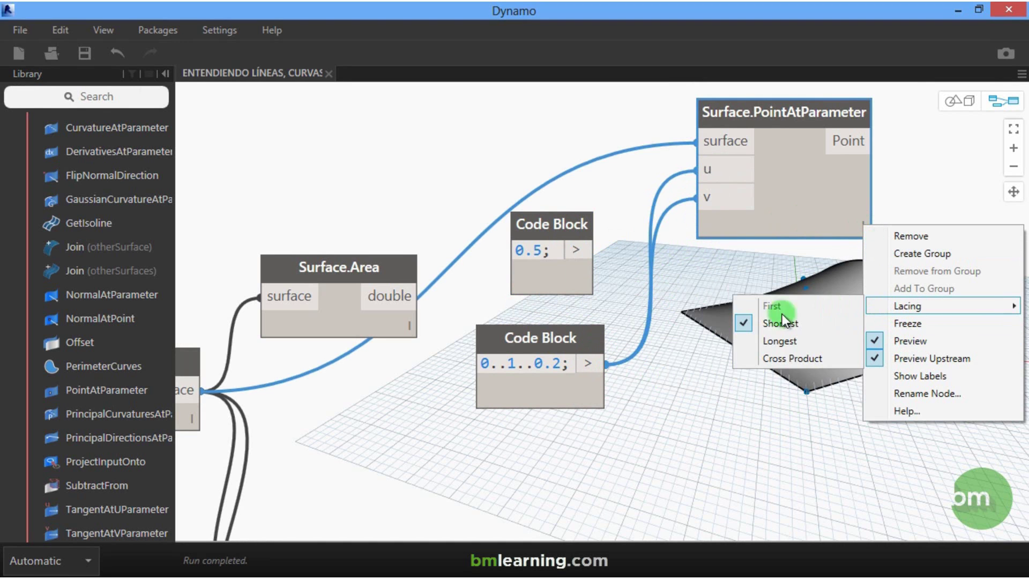
left_click(753, 358)
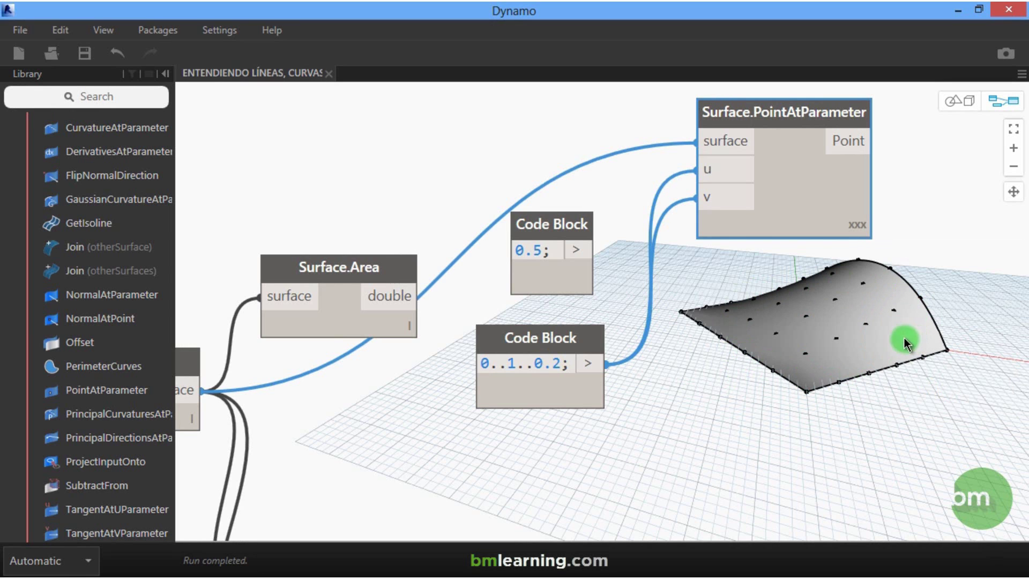
- Change the range code block step from 0.2 to 0.1, giving 0..1..0.1
left_click(559, 364)
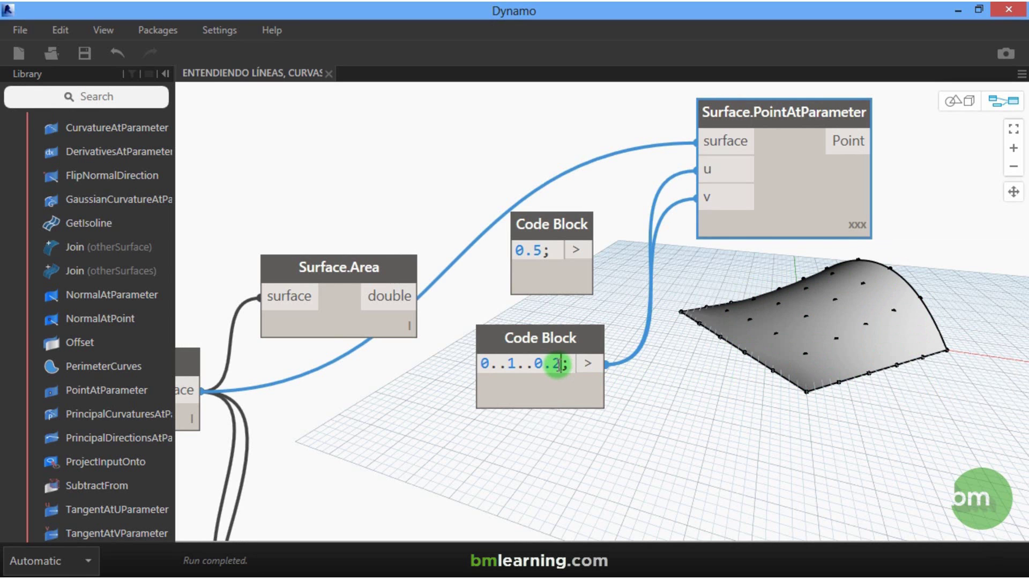
double_click(555, 364)
type("1")
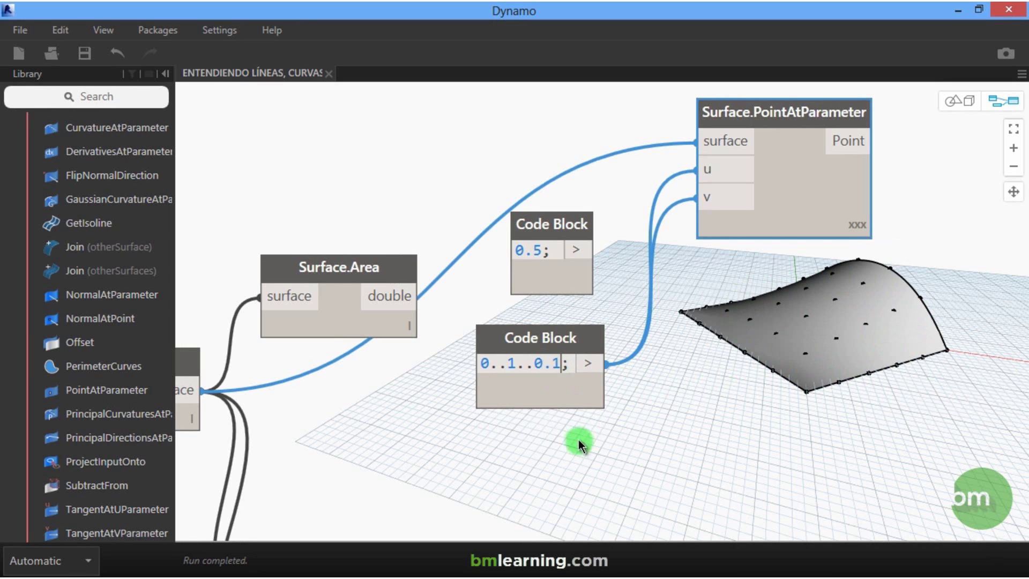
left_click(579, 451)
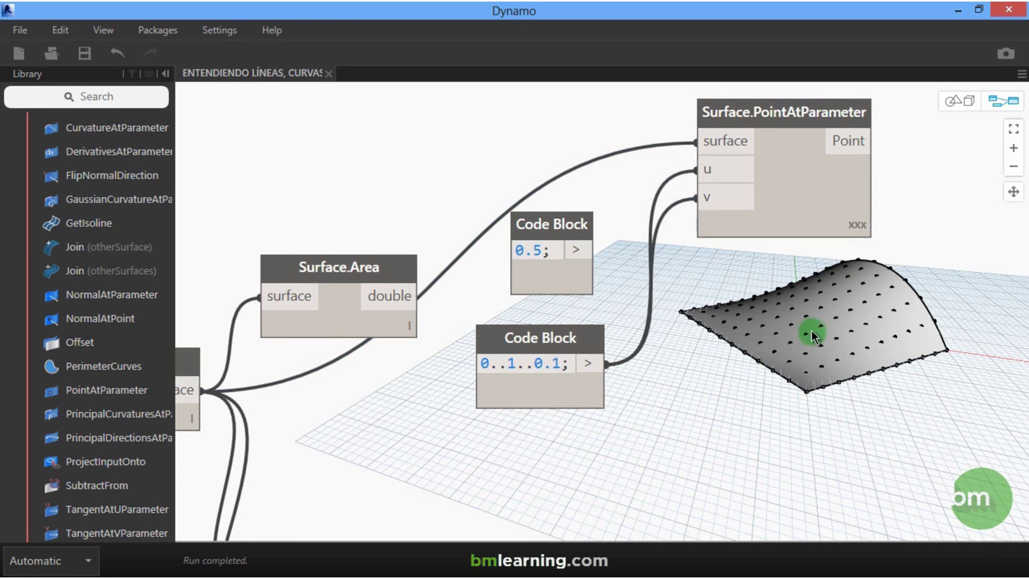
- Add a Surface.NormalAtPoint node at upper right and connect the lofted surface to it
left_click(89, 322)
left_click_drag(804, 255, 874, 168)
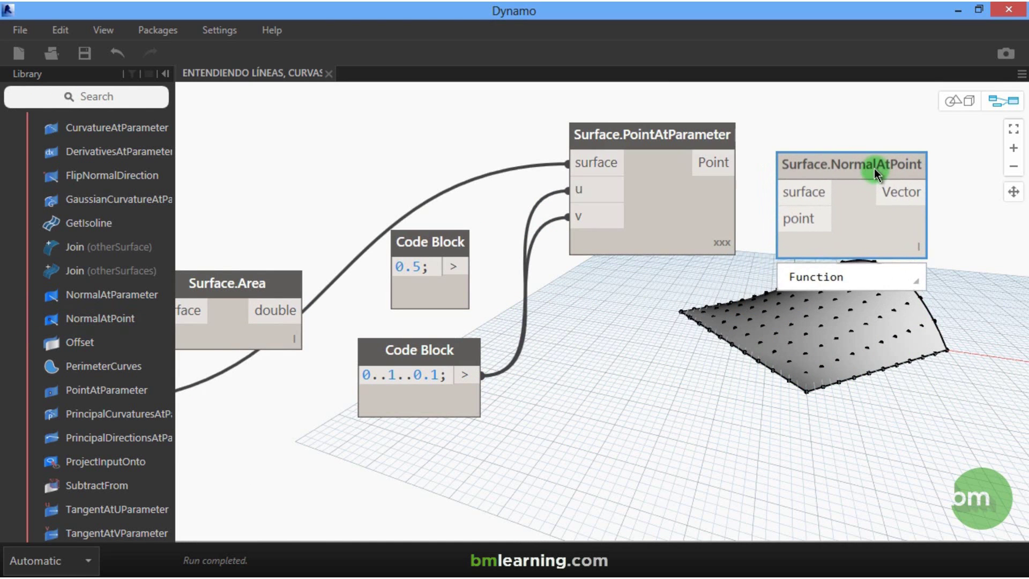
left_click(557, 398)
scroll(573, 400, "down", 1)
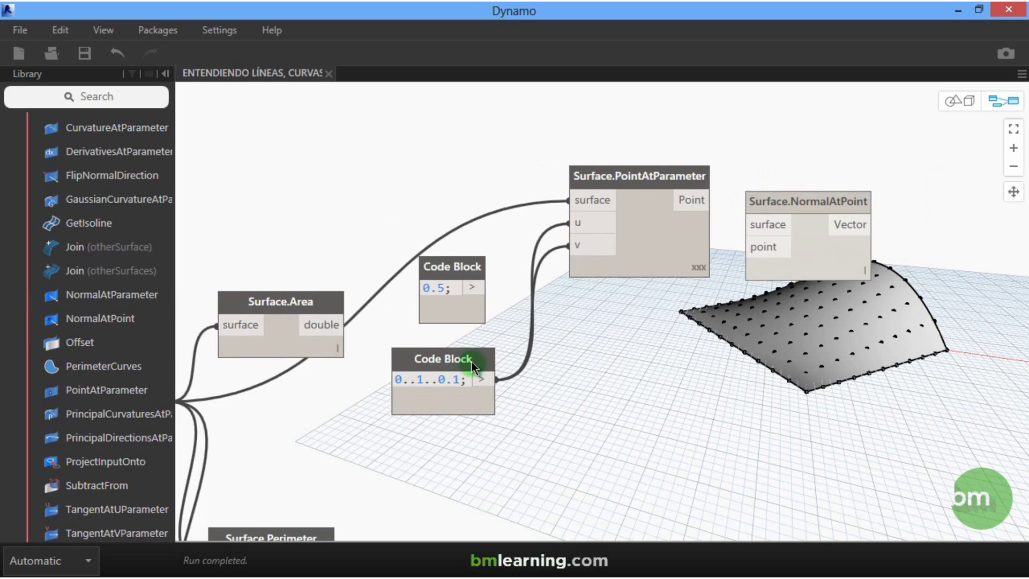
scroll(621, 362, "down", 2)
scroll(560, 349, "up", 1)
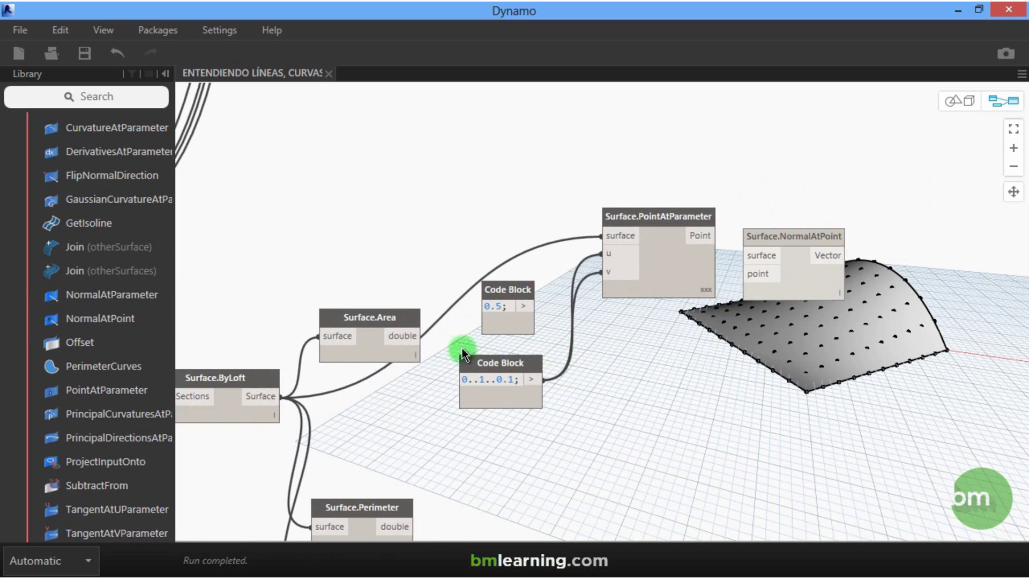
mouse_move(260, 396)
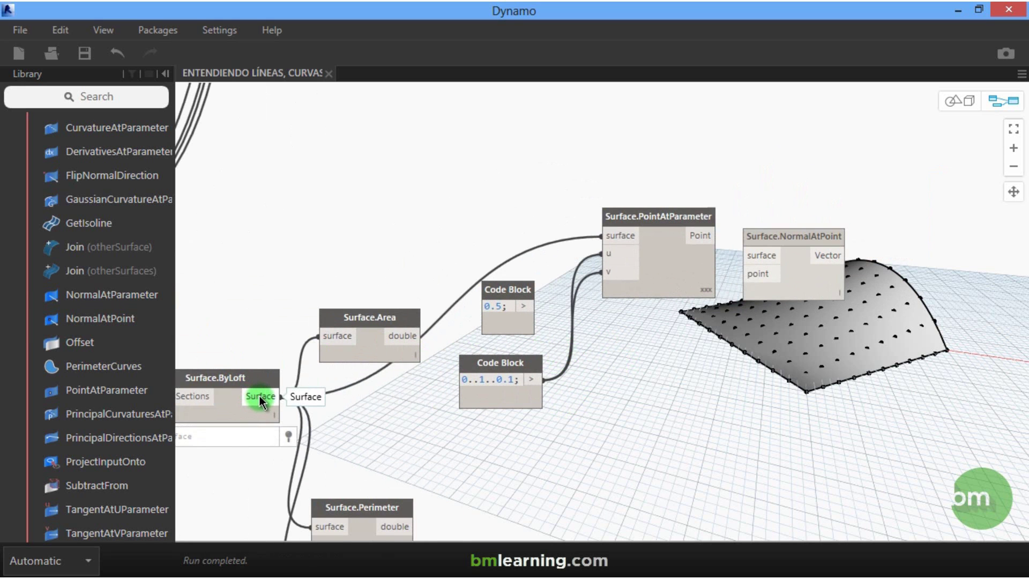
mouse_move(260, 396)
left_mouse_down()
mouse_move(743, 257)
mouse_move(753, 276)
left_mouse_up()
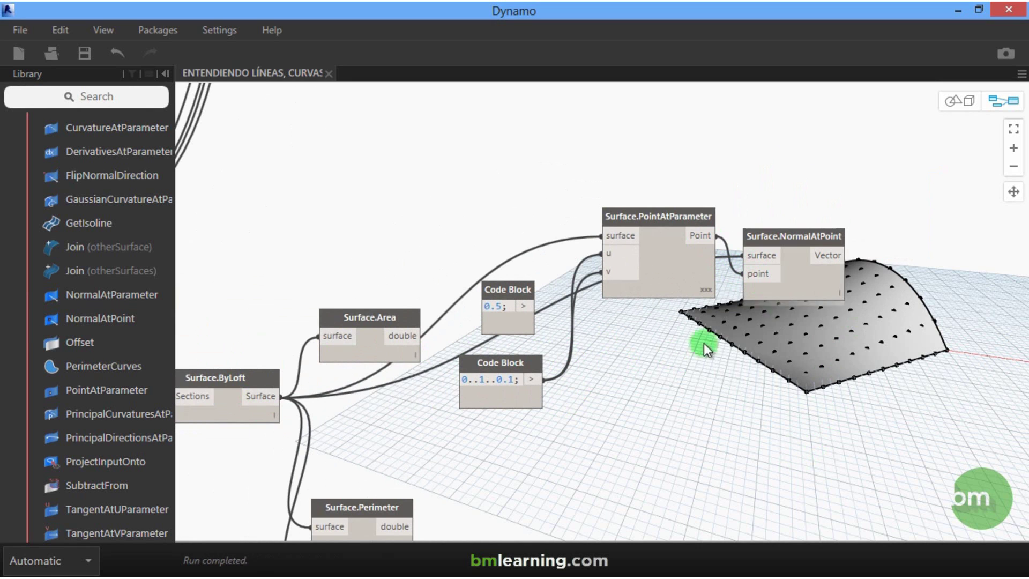